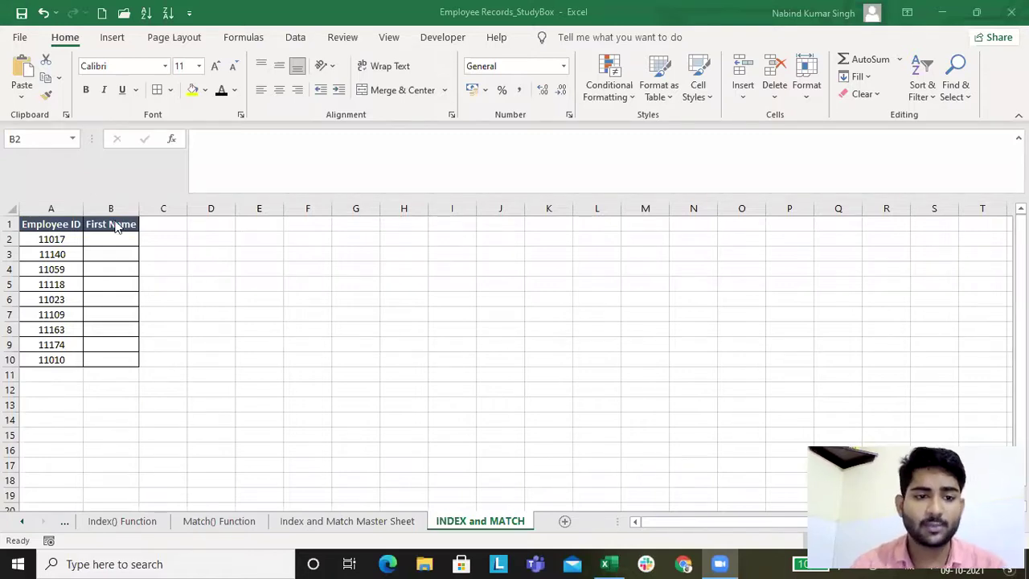
Switch to the Index and Match Master Sheet and select the Employee ID column C.
click(63, 239)
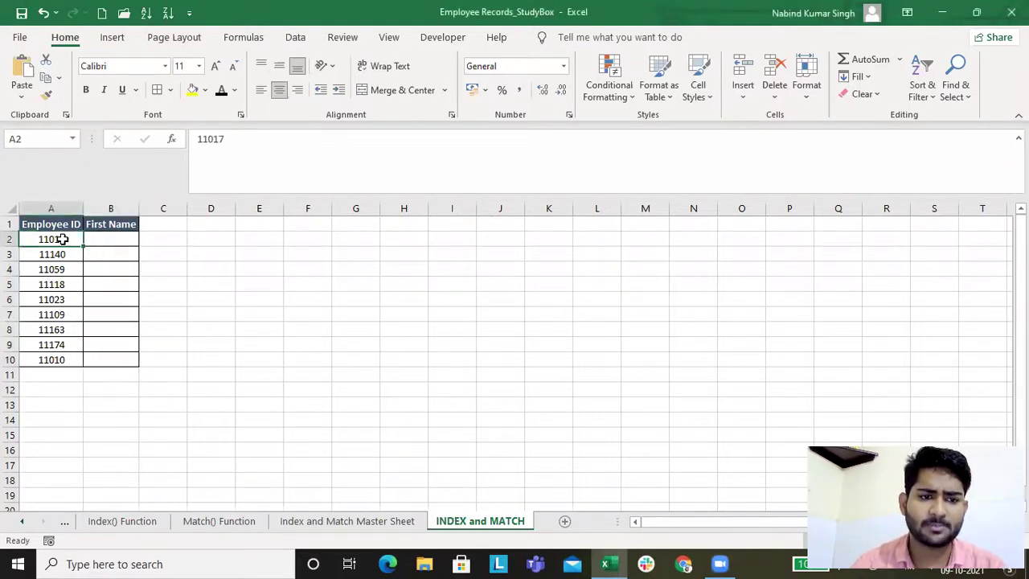
click(371, 522)
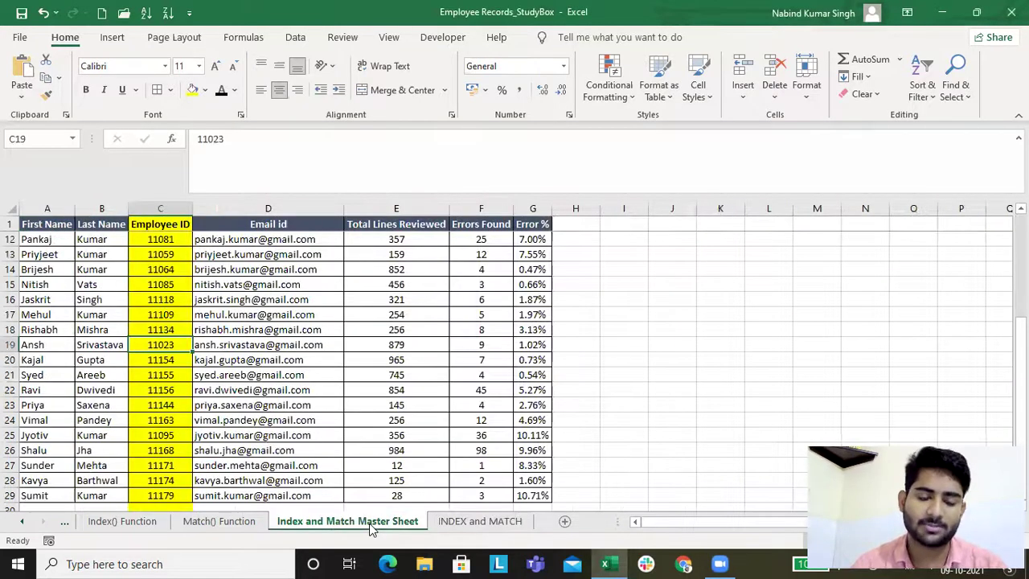
click(168, 206)
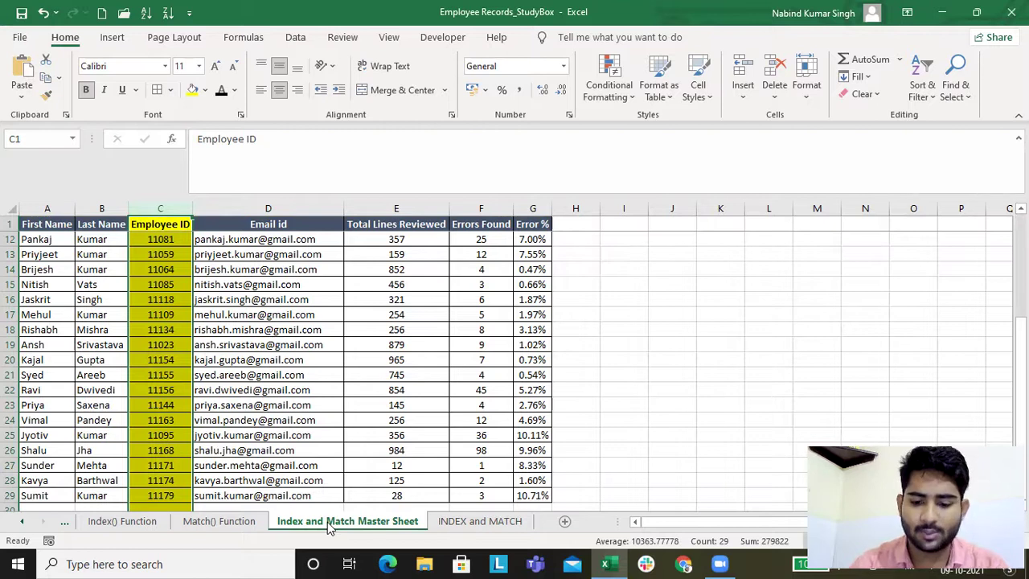
Clear the #N/A first-name results in B2:B14 on the VLookup Function sheet.
key(ctrl+Page_Up)
key(ctrl+Page_Up)
key(ctrl+Page_Up)
key(ctrl+Page_Up)
key(ctrl+Page_Up)
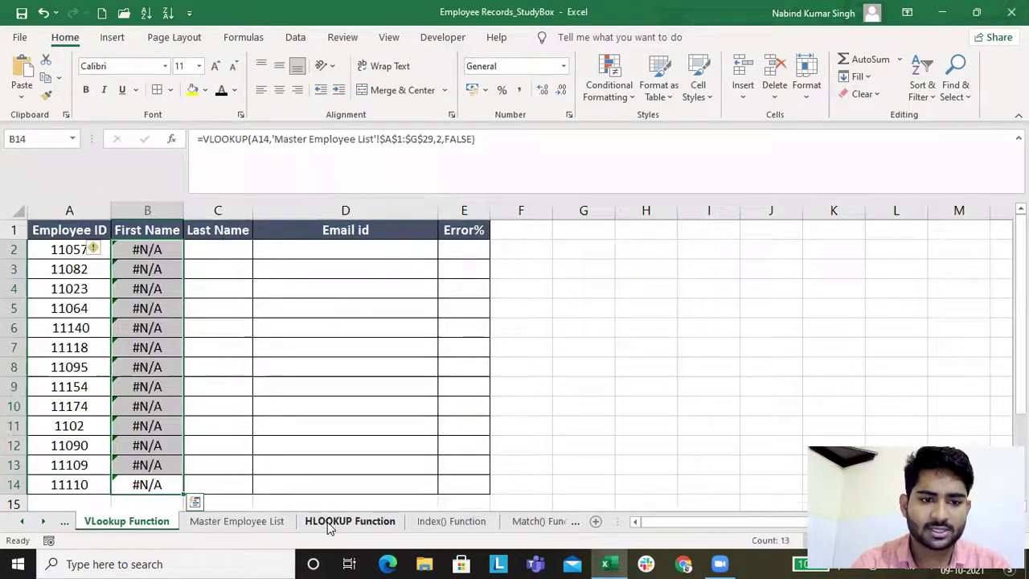
key(ctrl+Up)
key(ctrl+Up)
key(Down)
key(ctrl+shift+Down)
key(Delete)
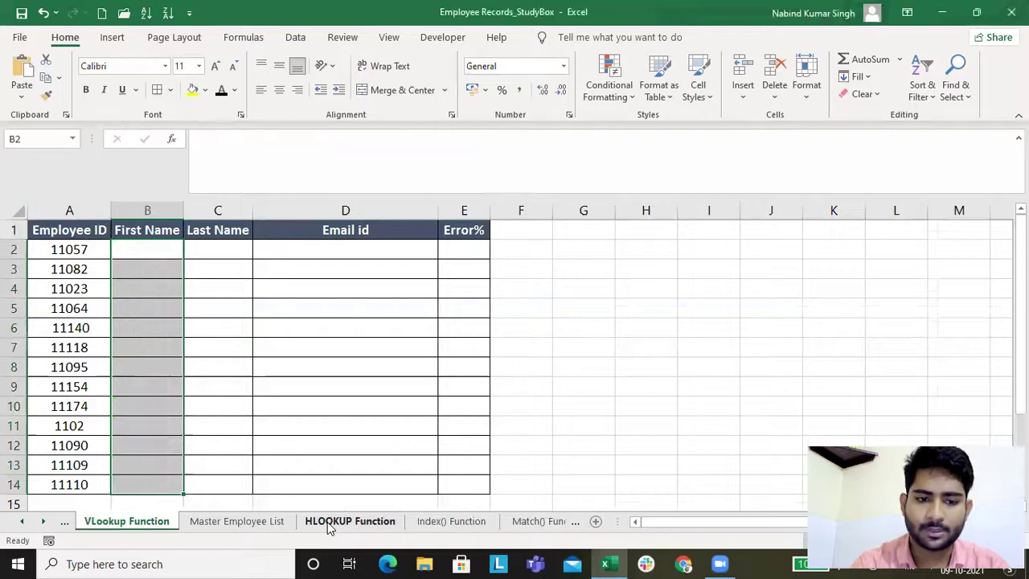
On Master Employee List, move the Employee ID column into a new first column A.
key(ctrl+Page_Down)
key(ctrl+Right)
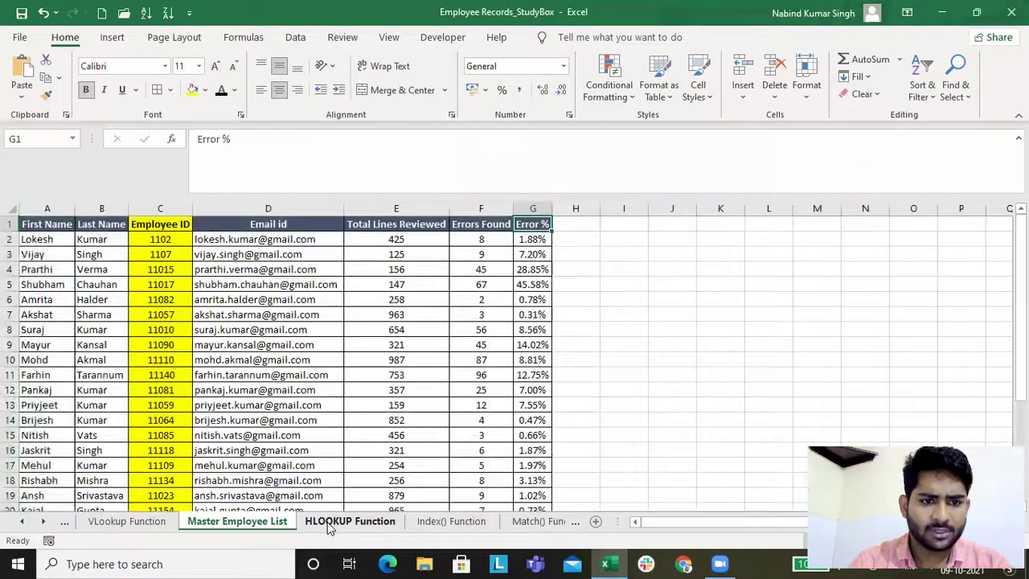
key(ctrl+Left)
key(ctrl+space)
key(ctrl+shift+equal)
key(Right)
key(Right)
key(Right)
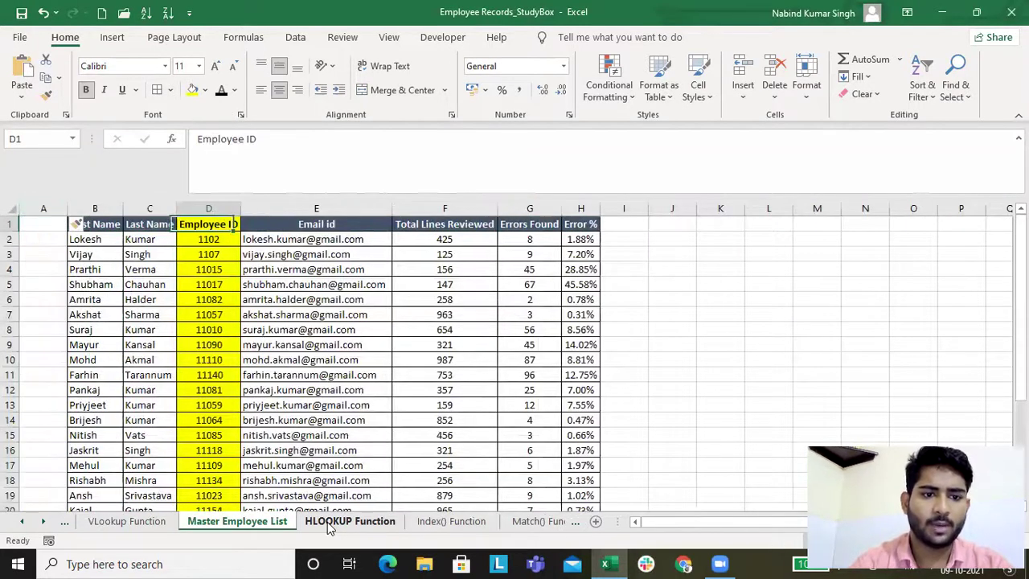
key(ctrl+space)
key(ctrl+c)
key(Left)
key(Left)
key(Left)
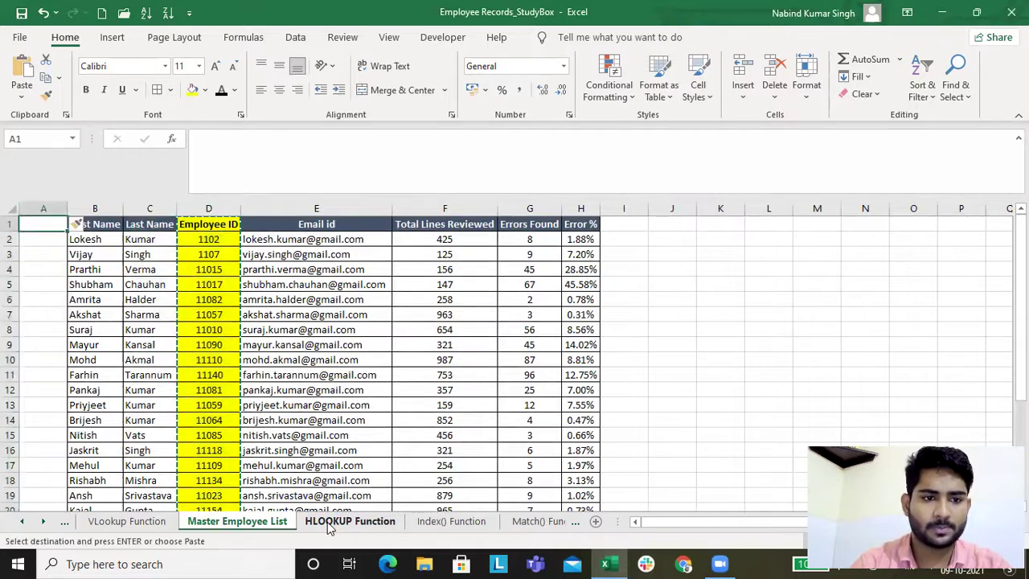
key(ctrl+v)
key(Right)
key(Right)
key(Right)
key(ctrl+space)
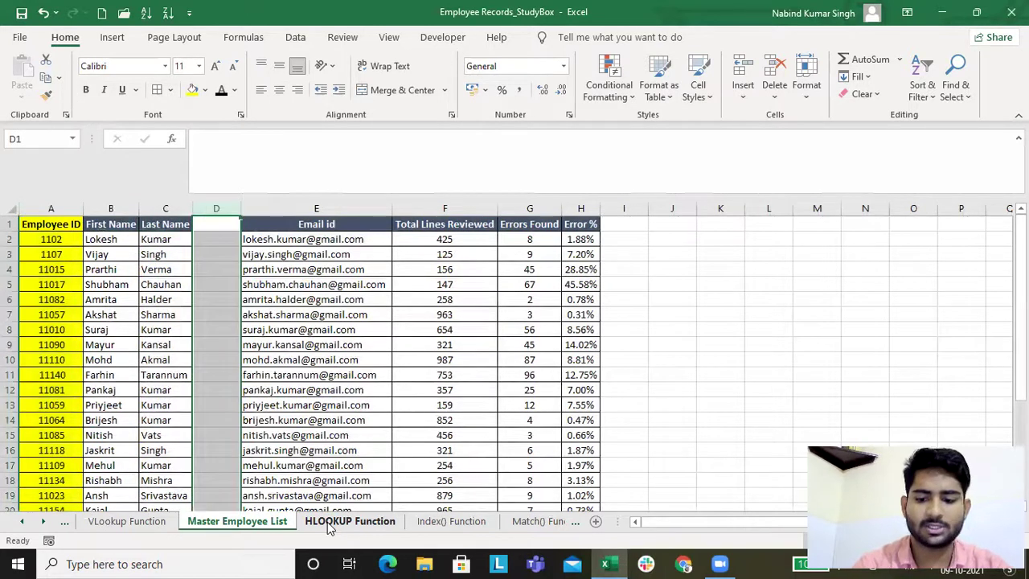
key(ctrl+minus)
Check that the rearranged table spans A1:G29, then return to the VLookup Function sheet.
key(Left)
key(Left)
key(Left)
key(ctrl+shift+Right)
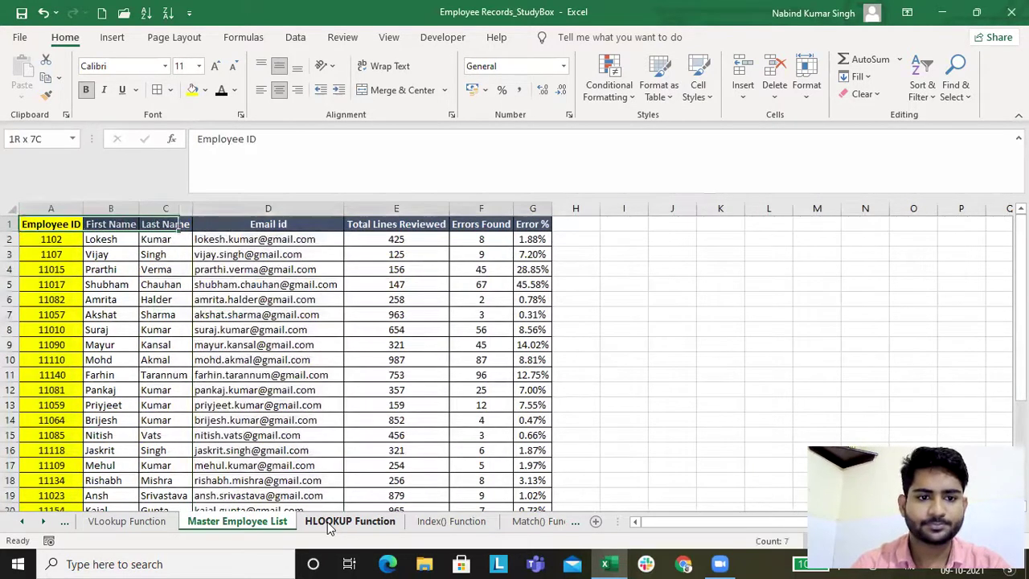
key(ctrl+shift+Down)
key(ctrl+Home)
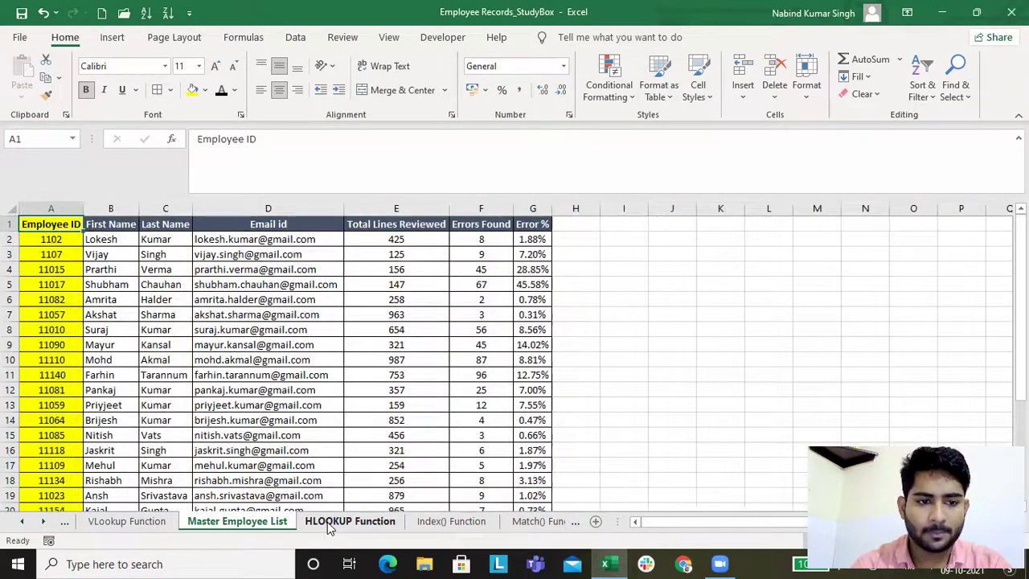
key(ctrl+Page_Up)
Enter =VLOOKUP(A2,'Master Employee List'!$A$1:$G$29,2,FALSE) in B2.
key(Up)
key(Down)
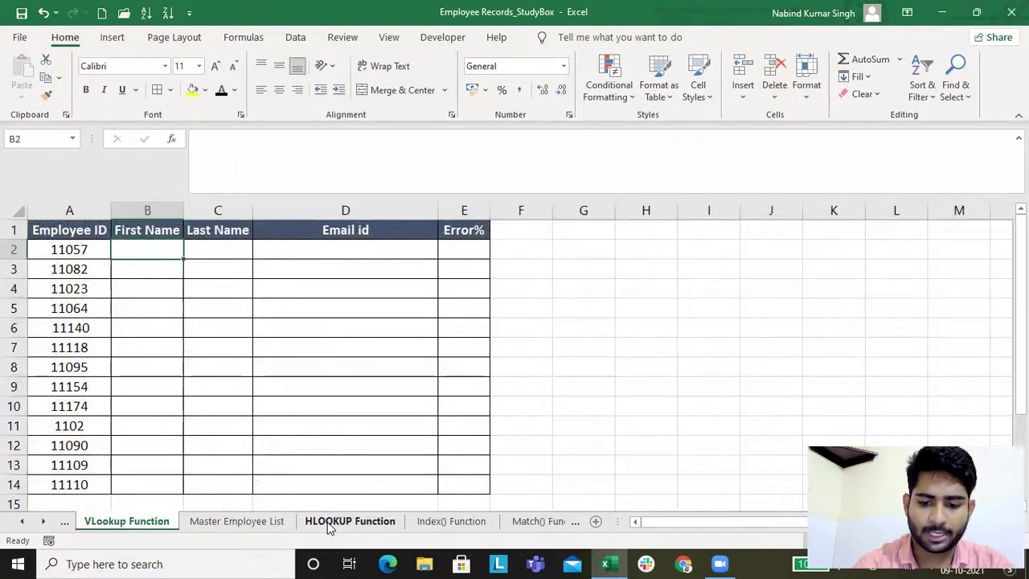
text(=VLOOKUP()
key(Left)
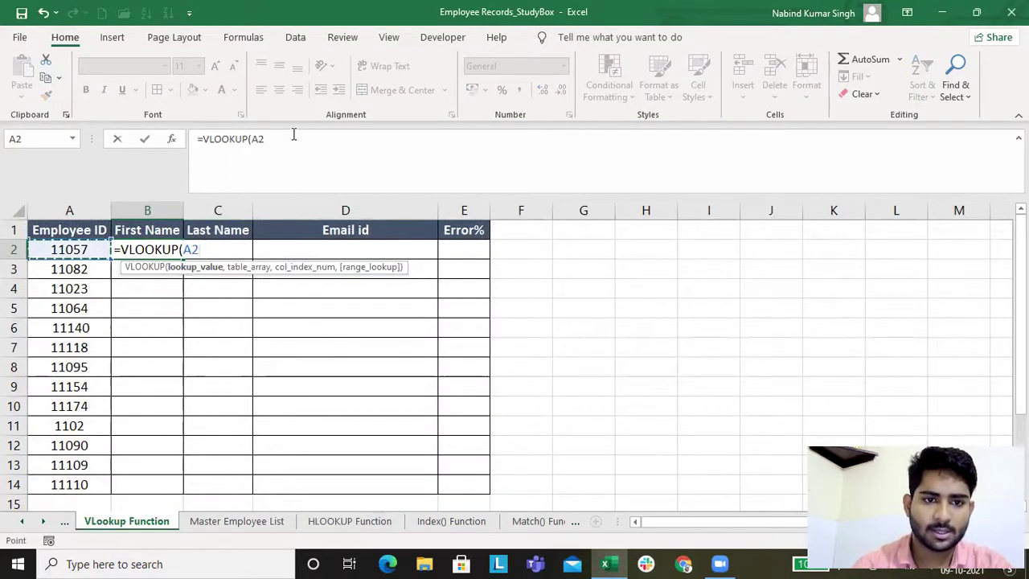
text(,)
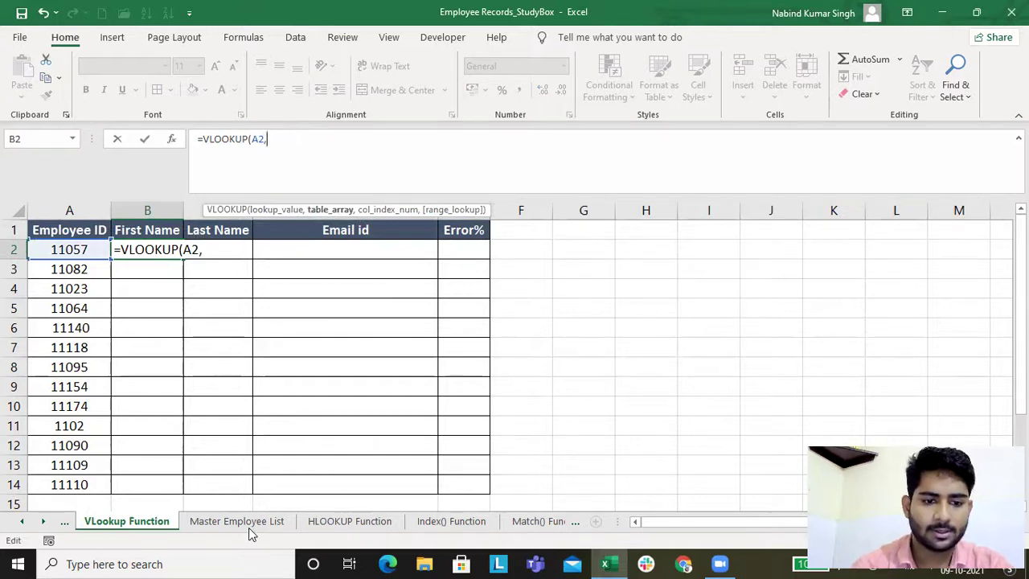
click(249, 527)
click(66, 224)
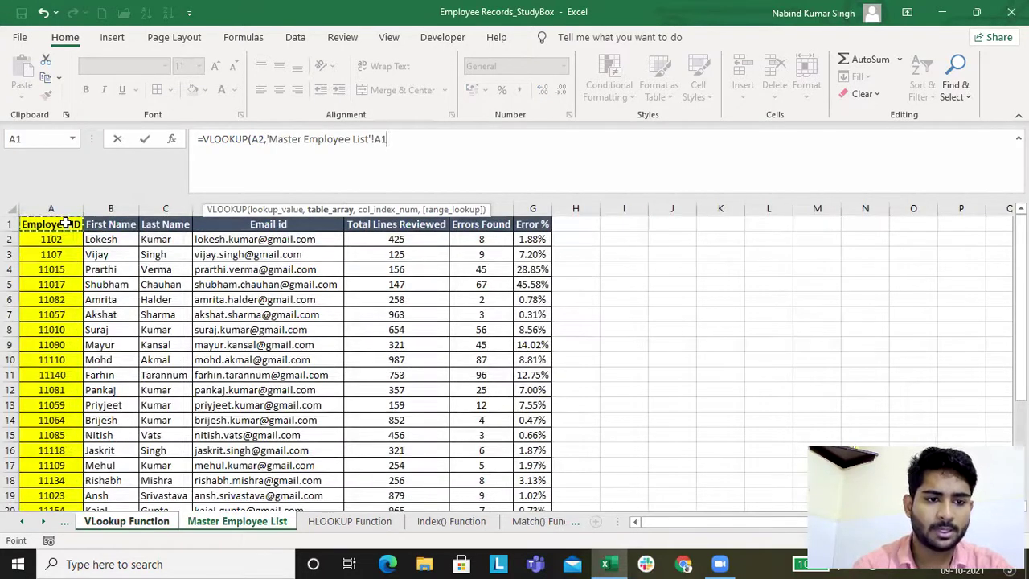
key(ctrl+shift+Right)
key(ctrl+shift+Down)
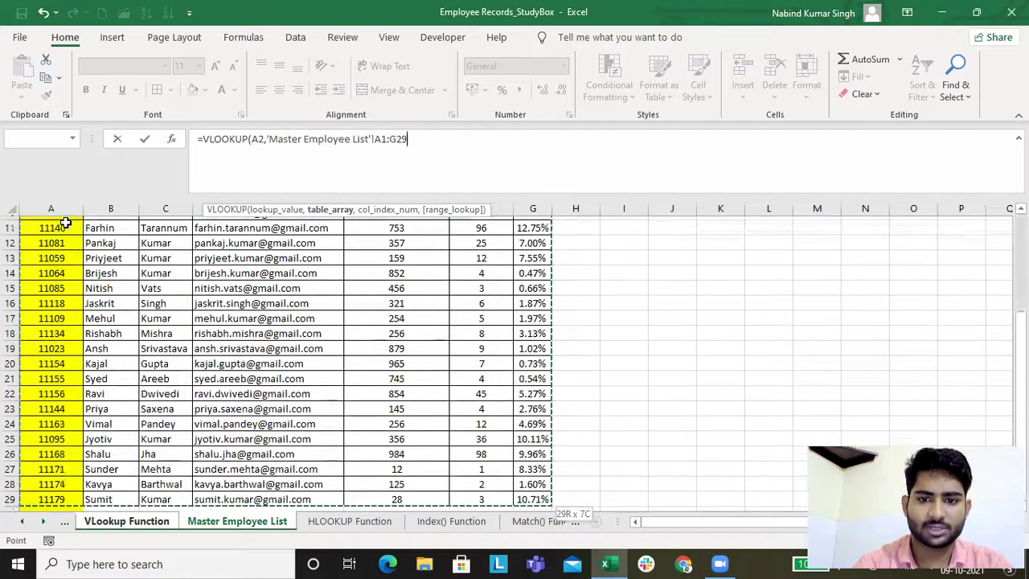
key(F4)
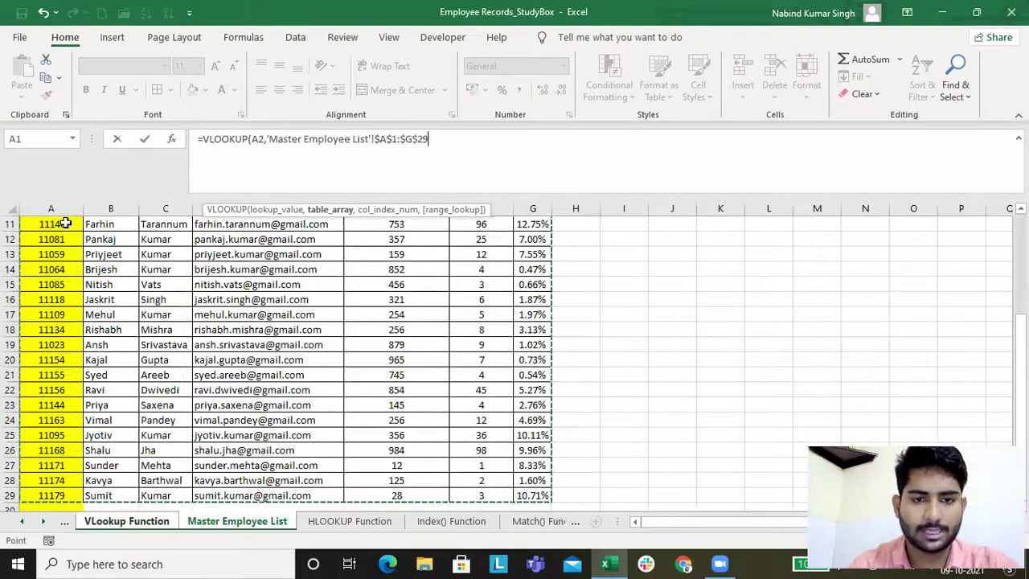
text(,)
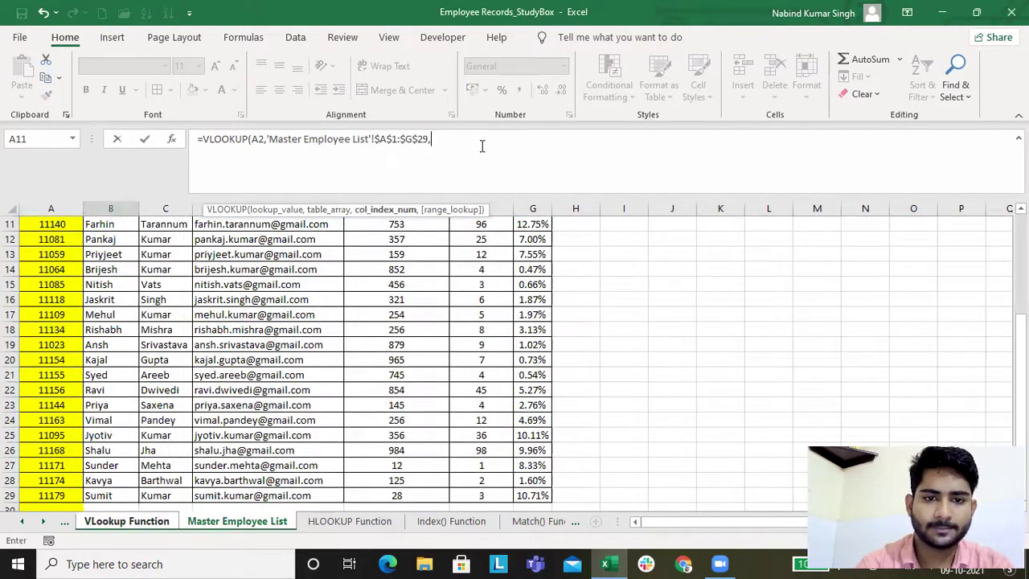
scroll(479, 231, up, 4)
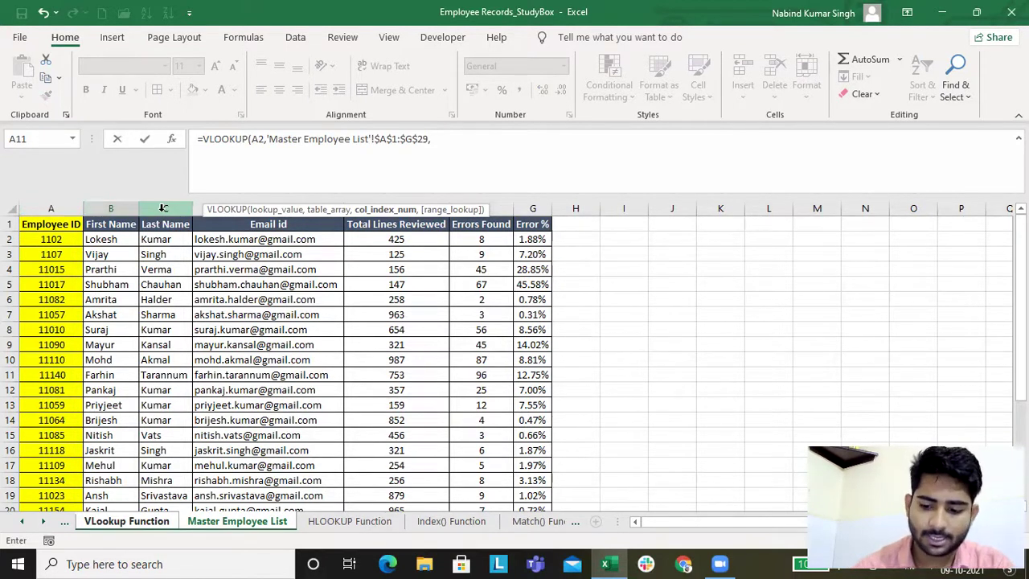
text(2)
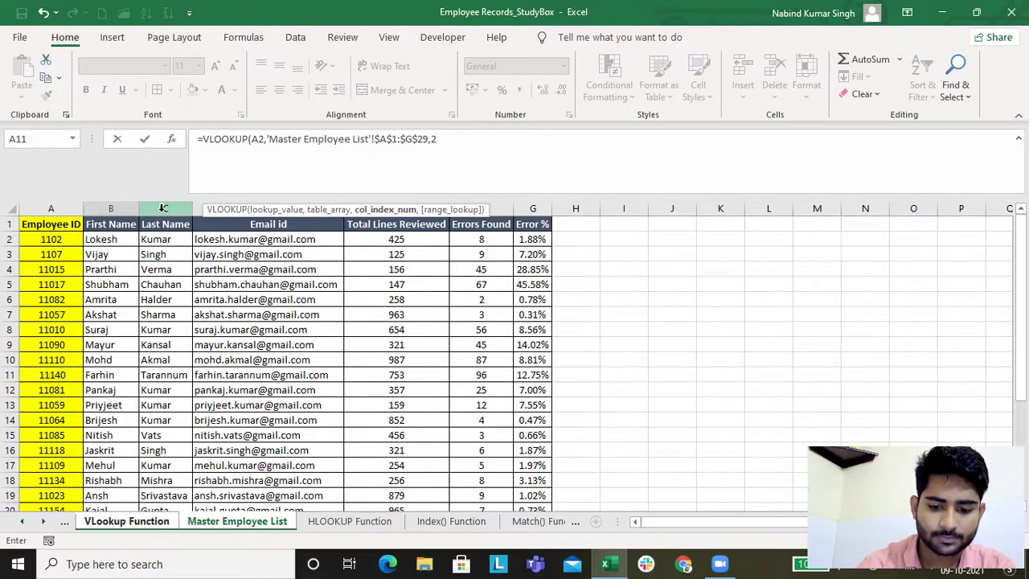
text(,false)
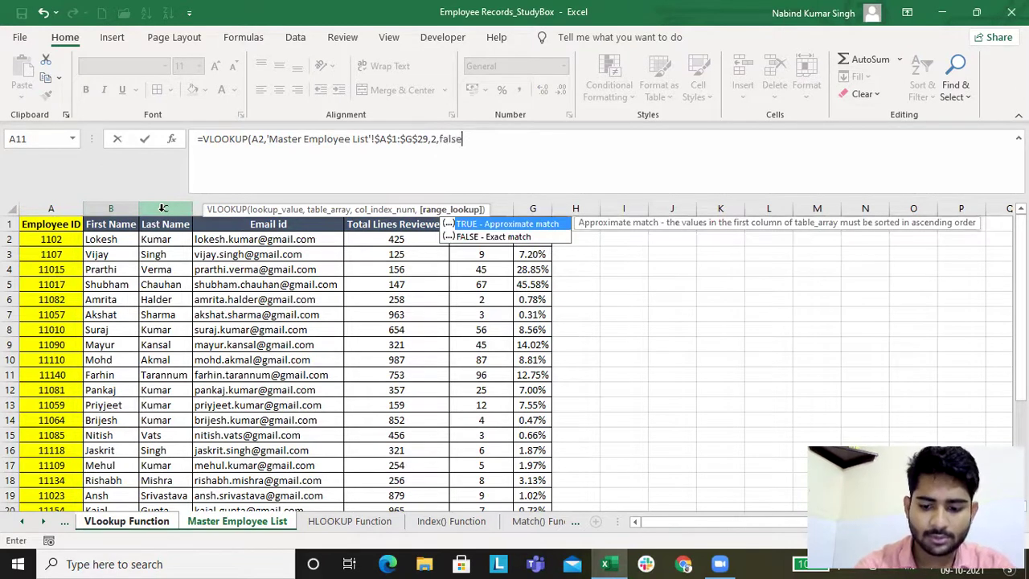
text())
key(Return)
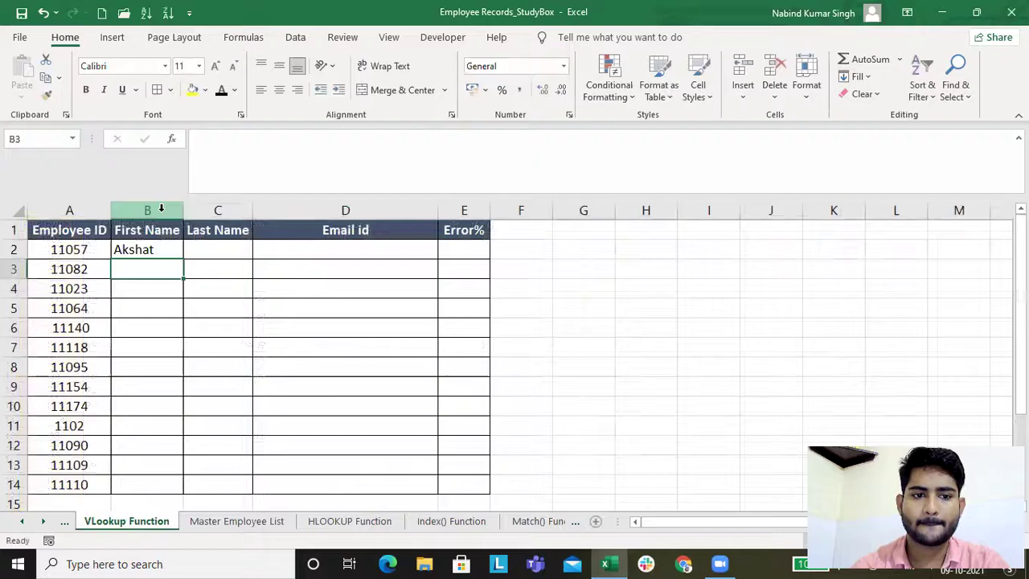
Fill the VLOOKUP formula down through B14 and return to the Master Employee List.
key(Left)
key(Up)
key(ctrl+Down)
key(Right)
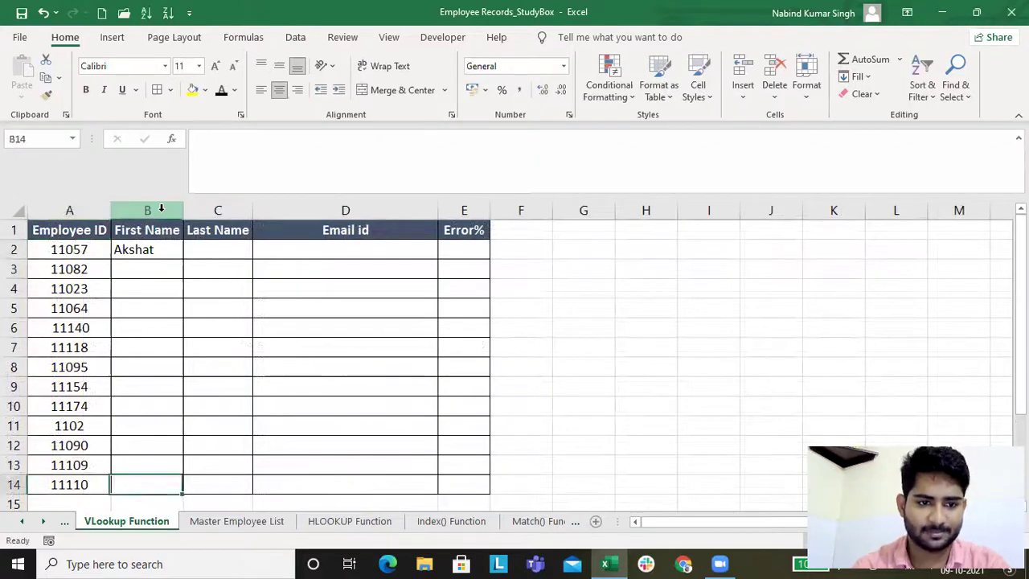
key(ctrl+shift+Up)
key(ctrl+d)
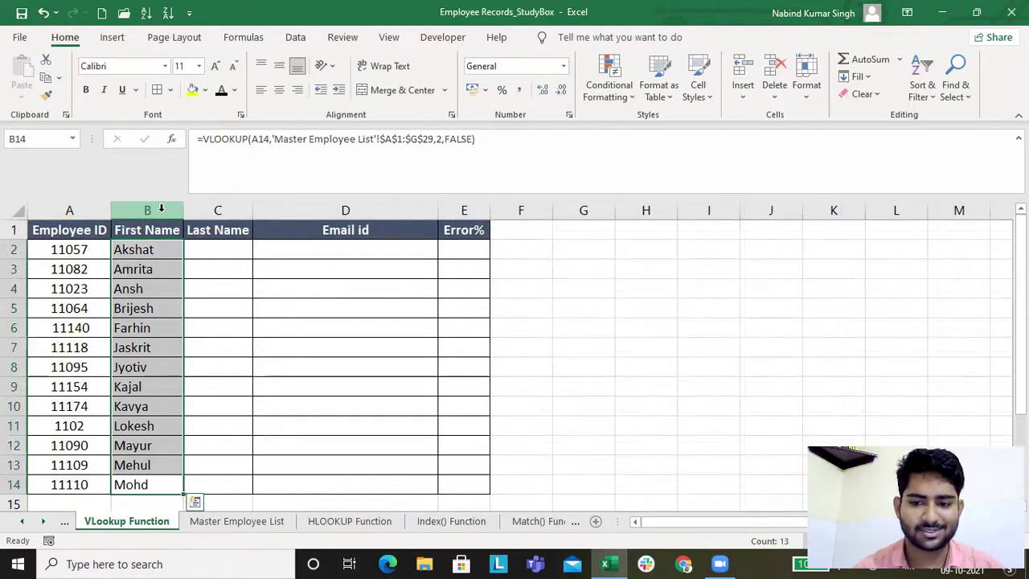
key(ctrl+Page_Down)
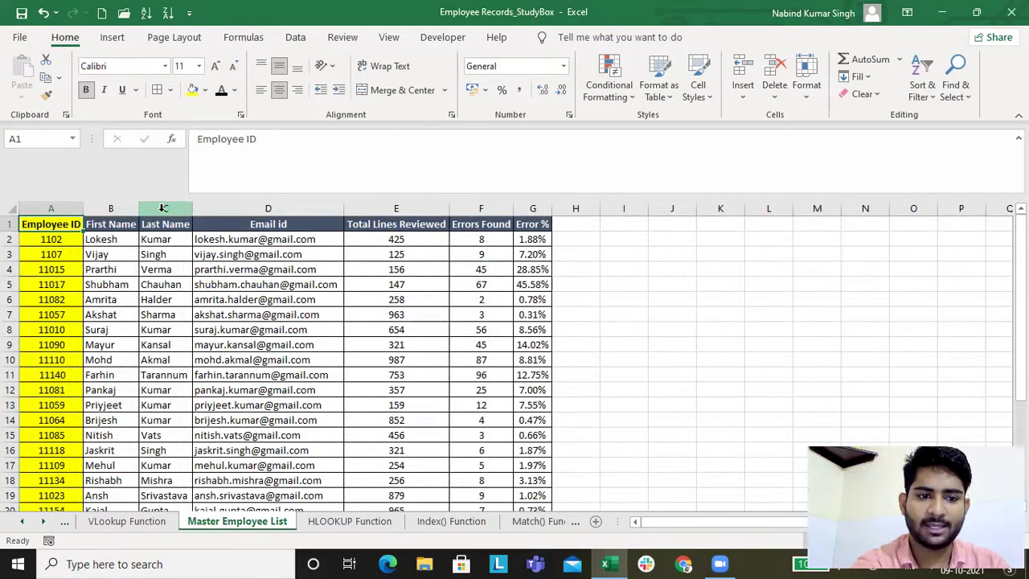
Move the Employee ID column from A into a new blank column before Email id.
key(Right)
key(Right)
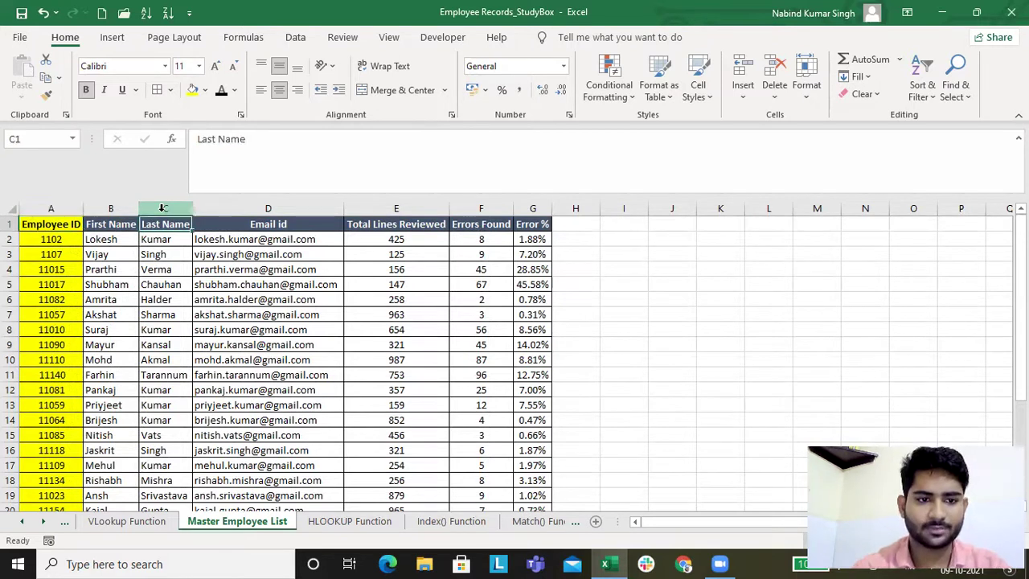
key(Right)
key(ctrl+space)
key(ctrl+shift+plus)
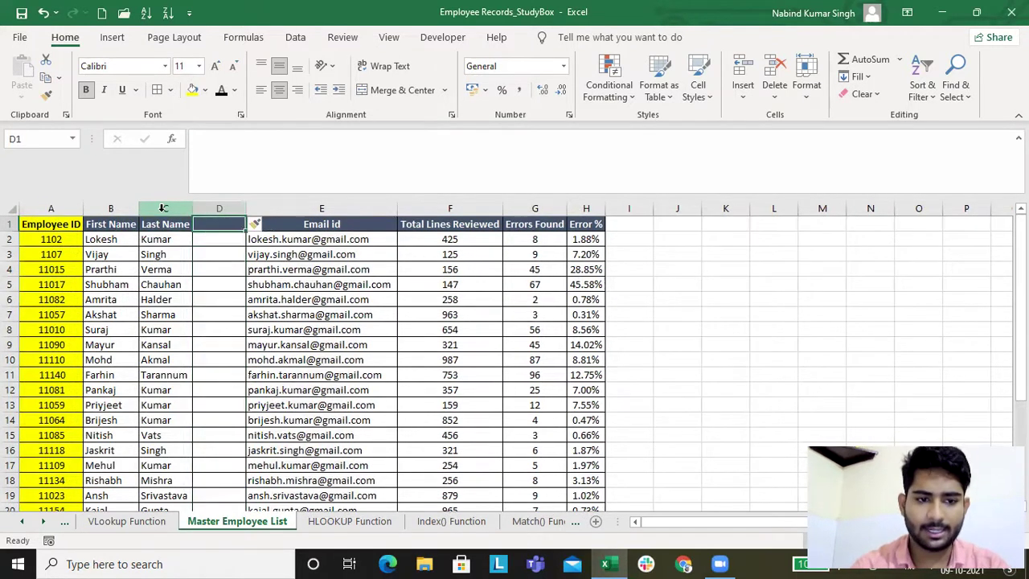
key(ctrl+Home)
key(ctrl+space)
key(ctrl+c)
key(Right)
key(Right)
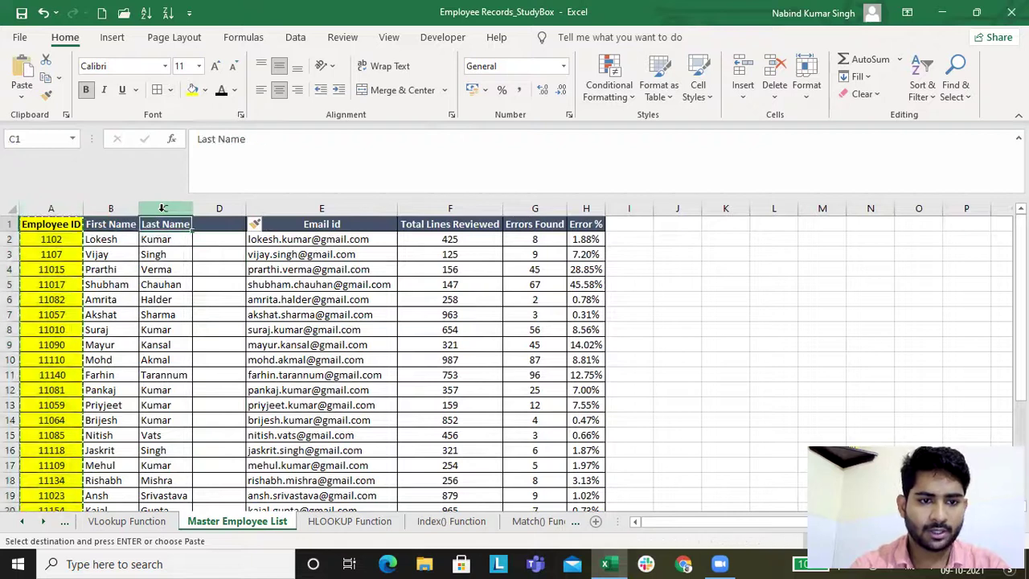
key(Right)
key(ctrl+v)
Remove the emptied first column, AutoFit widths, and view the #N/A results on VLookup Function.
key(ctrl+Home)
key(ctrl+space)
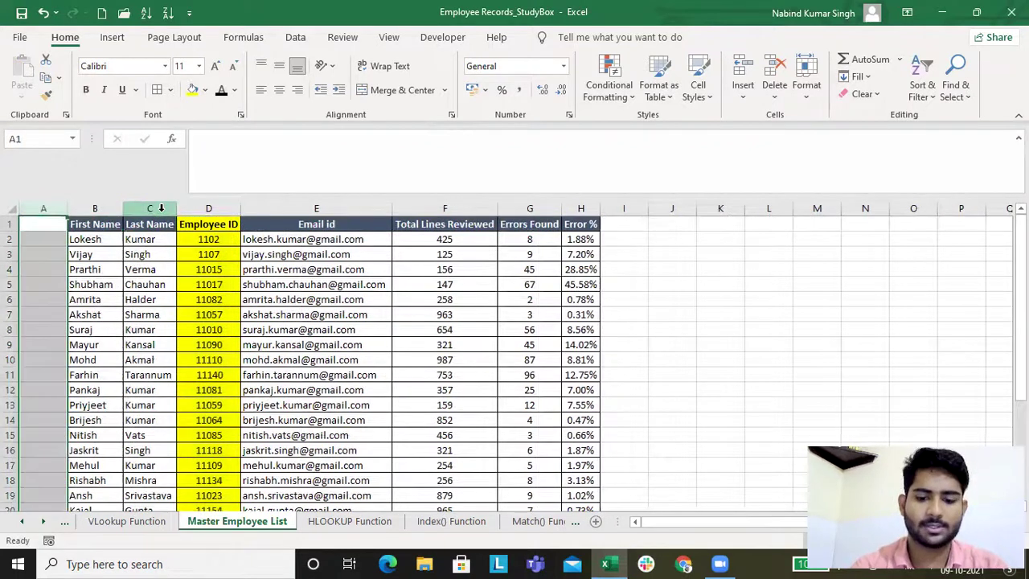
key(alt+h)
key(o)
key(i)
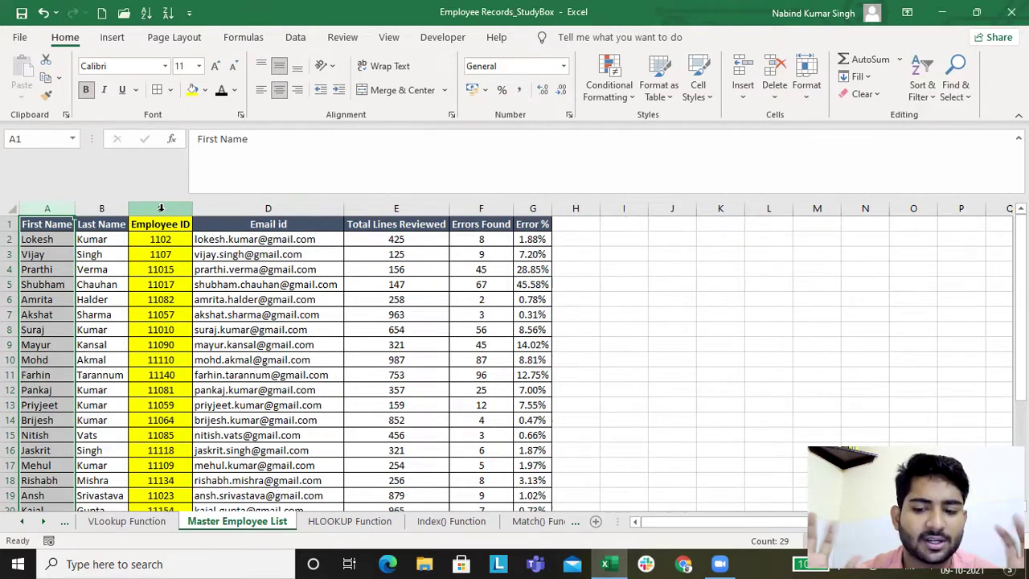
key(ctrl+Page_Up)
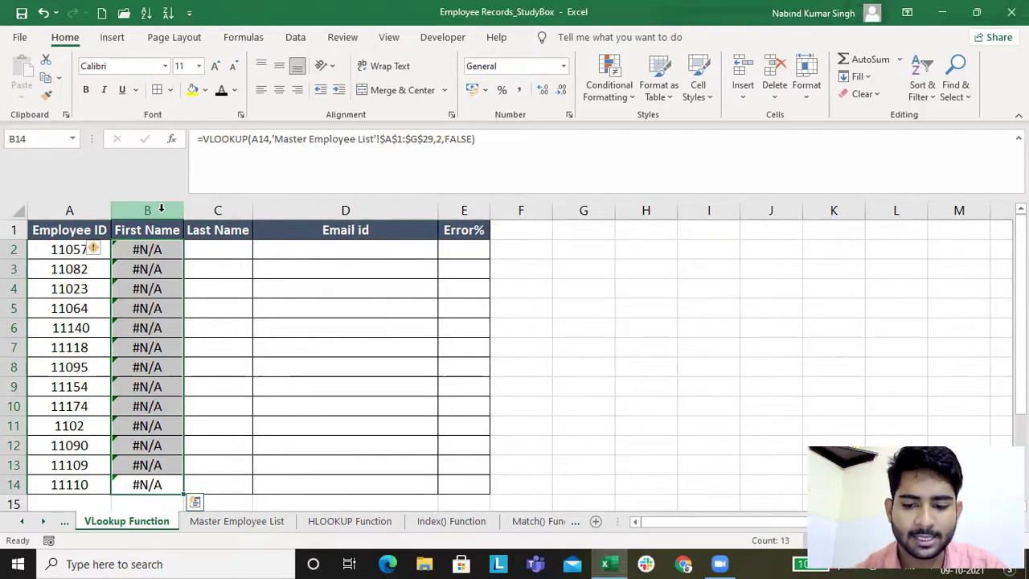
Go past the HLOOKUP Function sheet on to the Index() Function sheet.
key(ctrl+Page_Down)
key(ctrl+Page_Down)
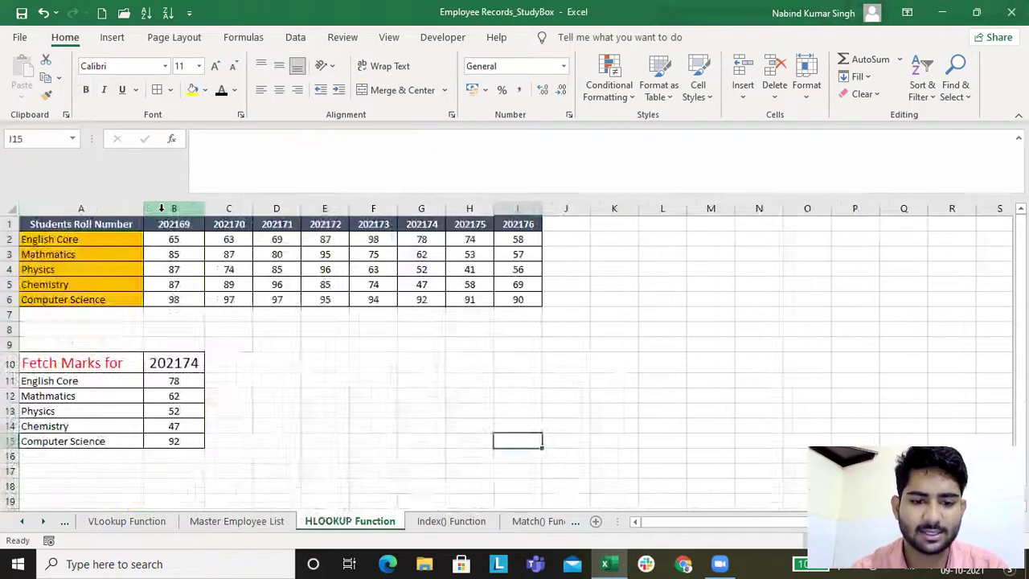
key(ctrl+Page_Down)
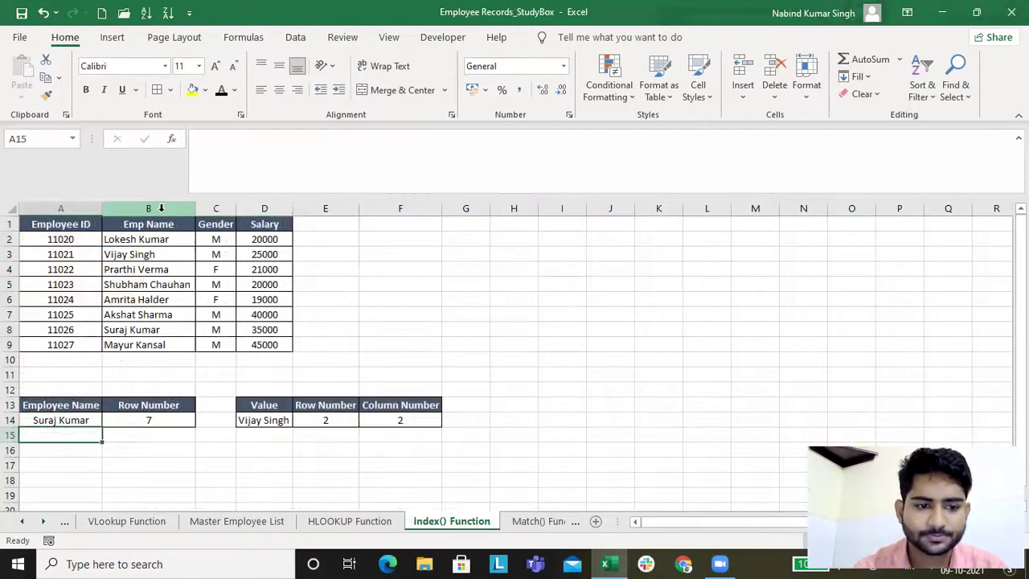
key(alt)
key(alt)
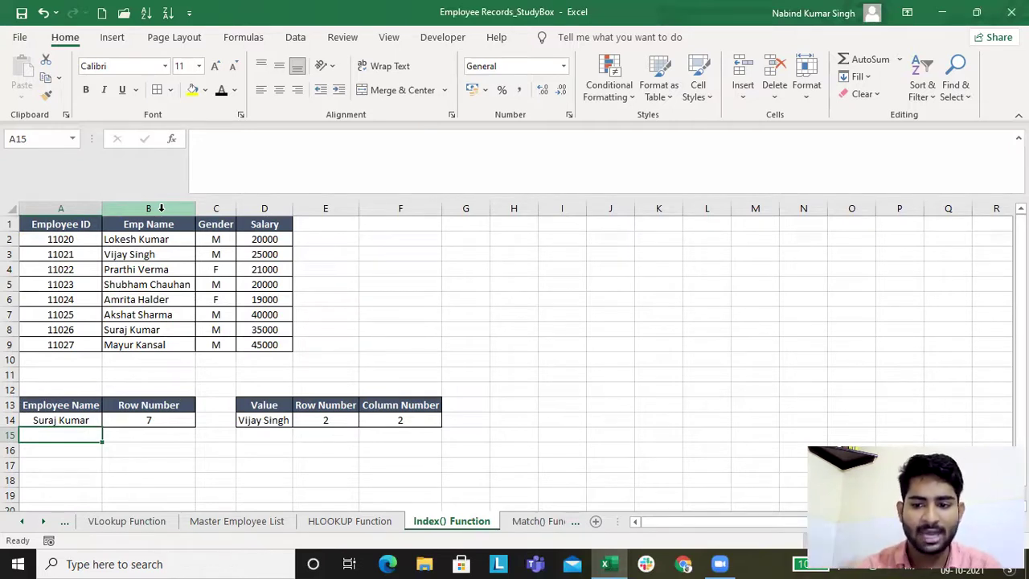
Put row number 6 in B15 and enter =INDEX($B$2:$B$9,B15) in A15.
click(173, 436)
text(6)
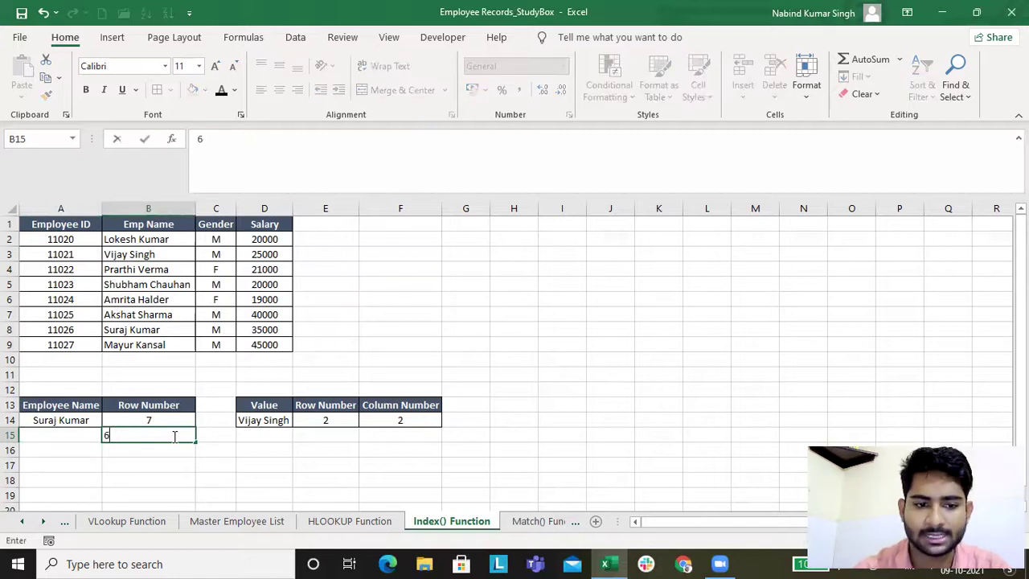
key(Left)
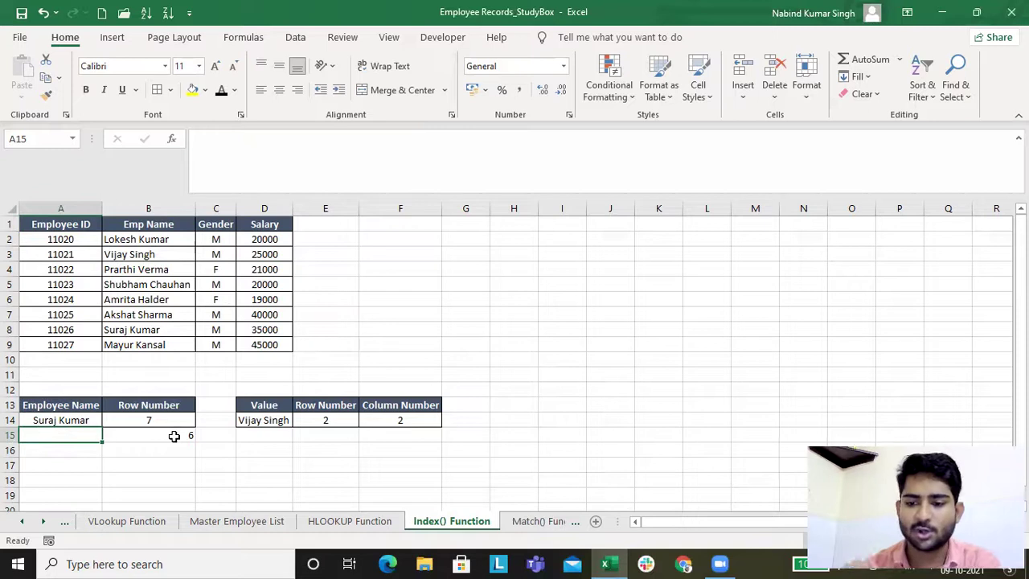
text(=inde)
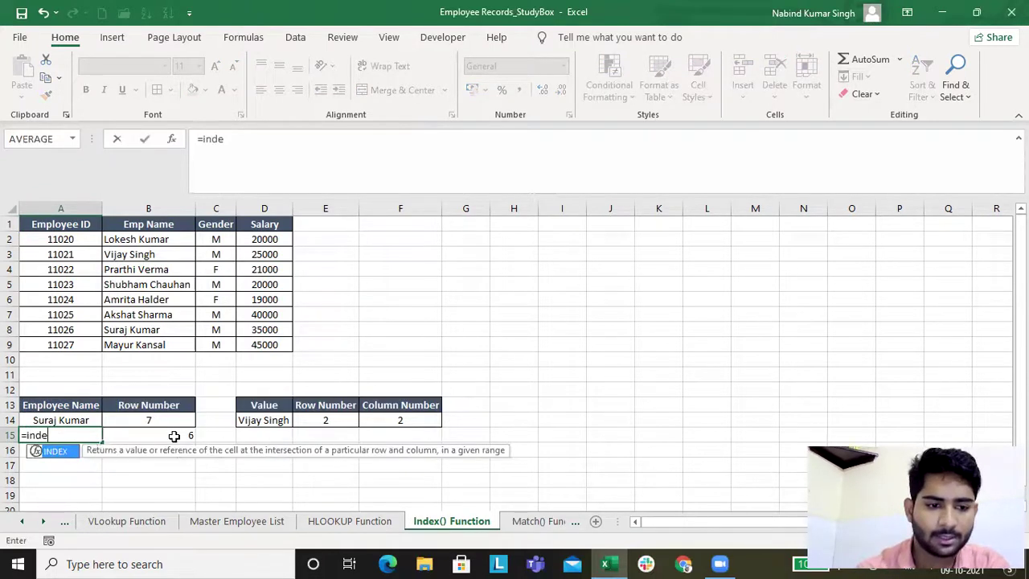
key(Tab)
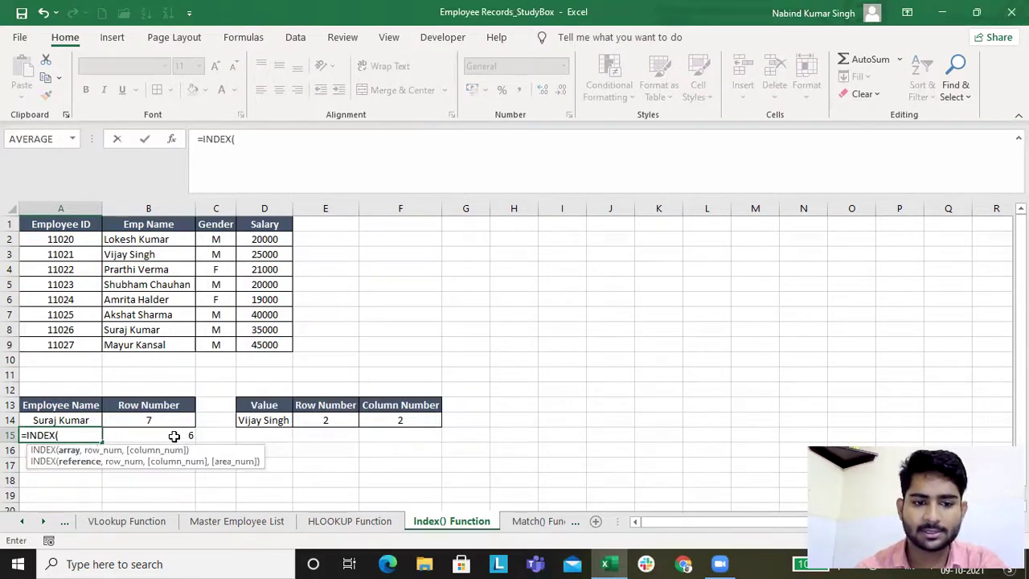
drag(147, 234, 143, 344)
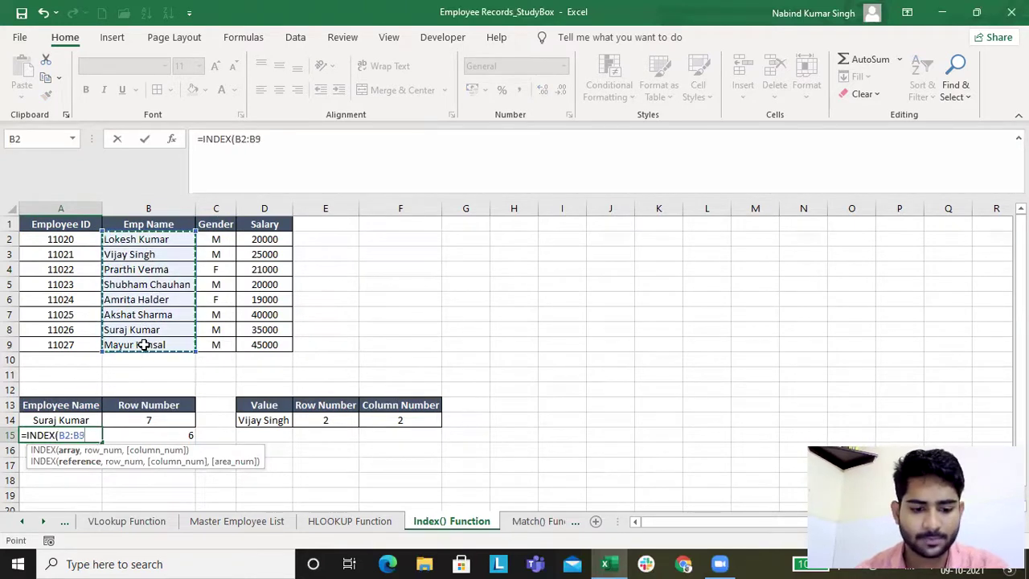
key(F4)
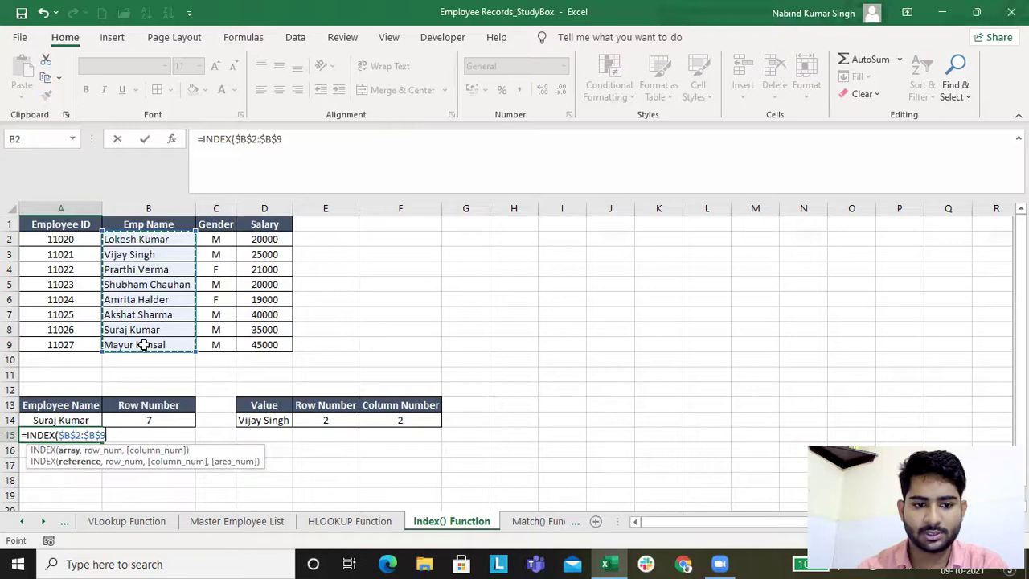
text(,)
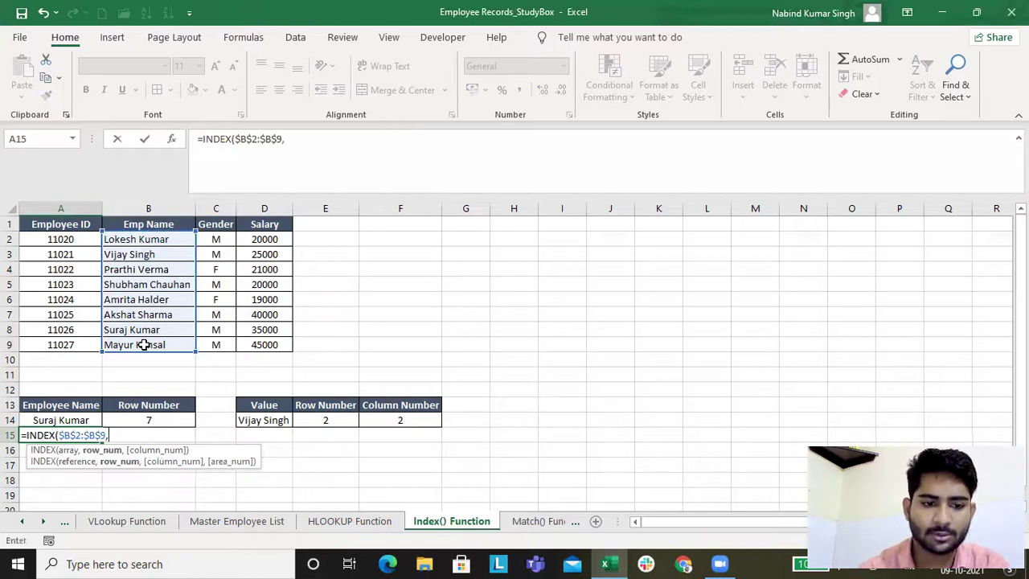
click(207, 435)
key(Left)
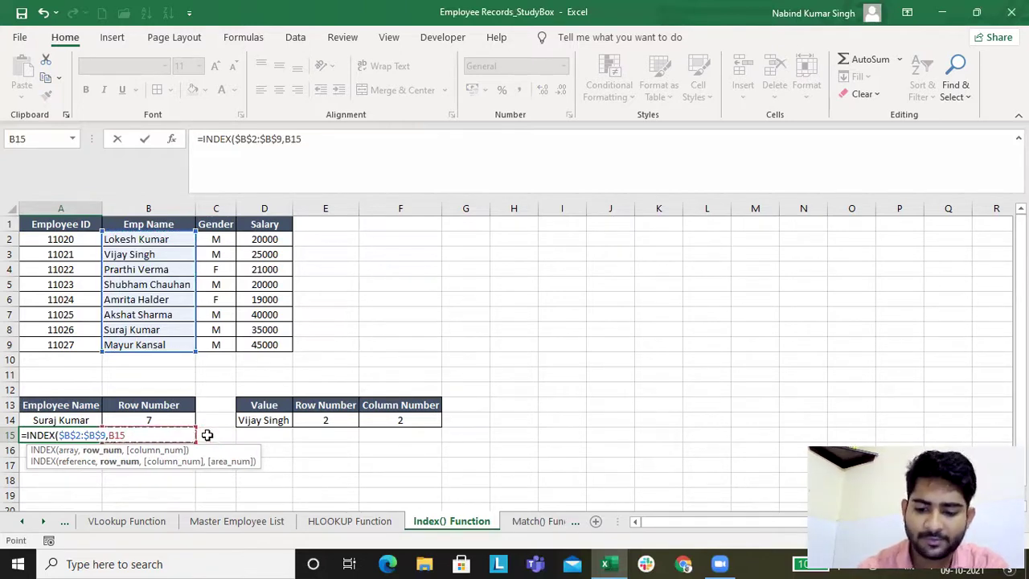
text())
key(Return)
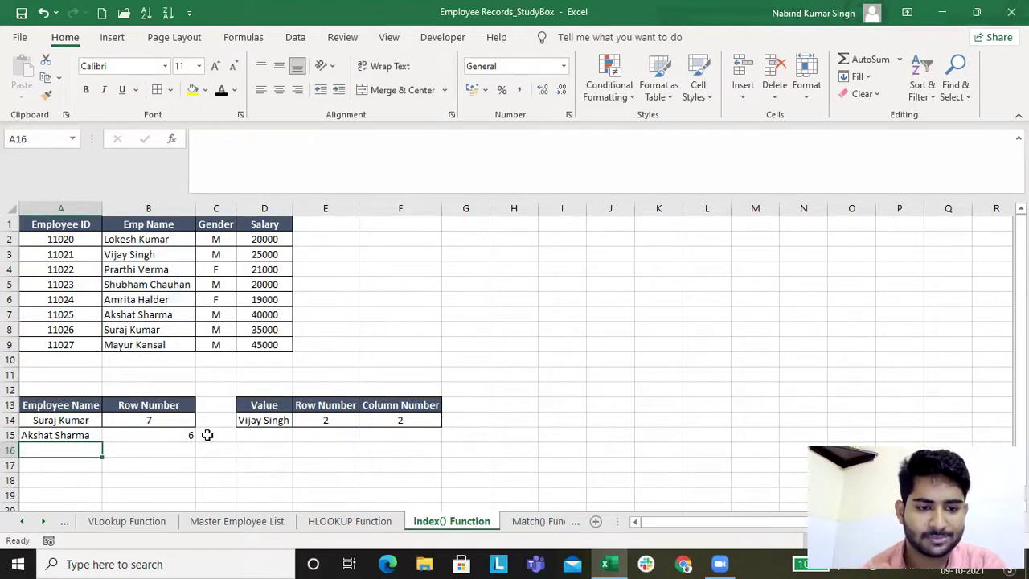
Review B15 and the INDEX formula in A15, then move to the Match() Function sheet.
click(185, 434)
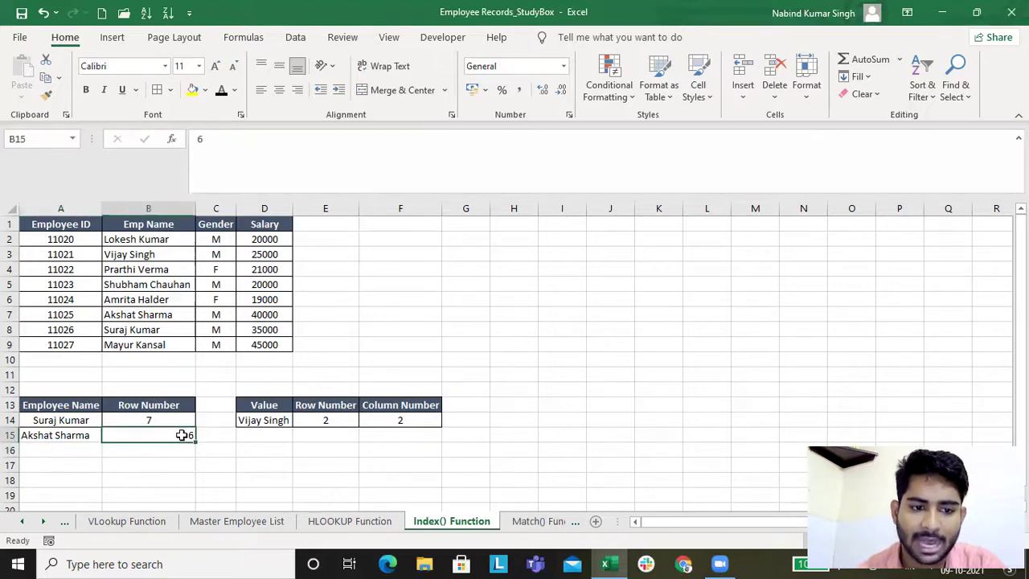
click(37, 437)
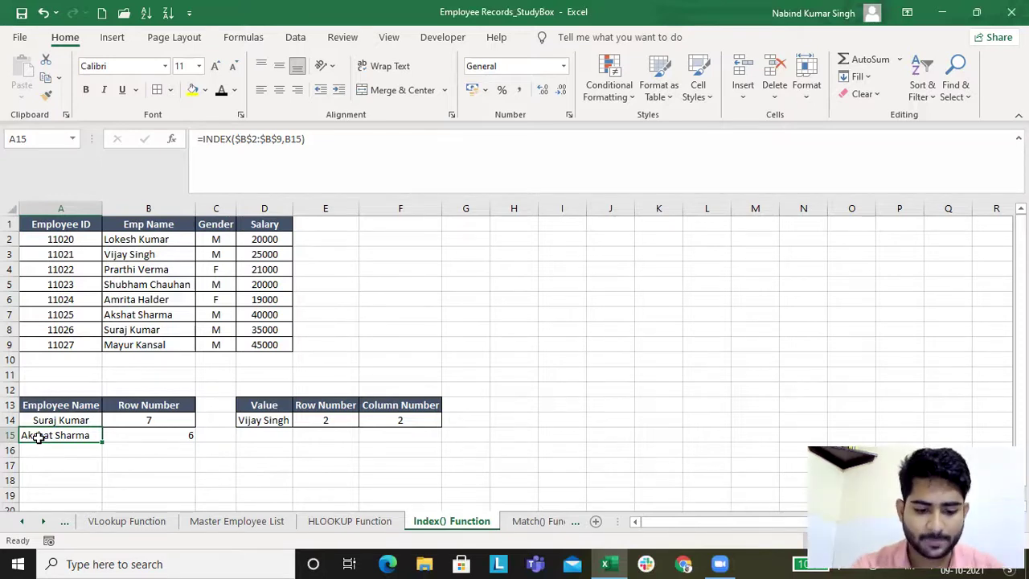
key(ctrl+Page_Down)
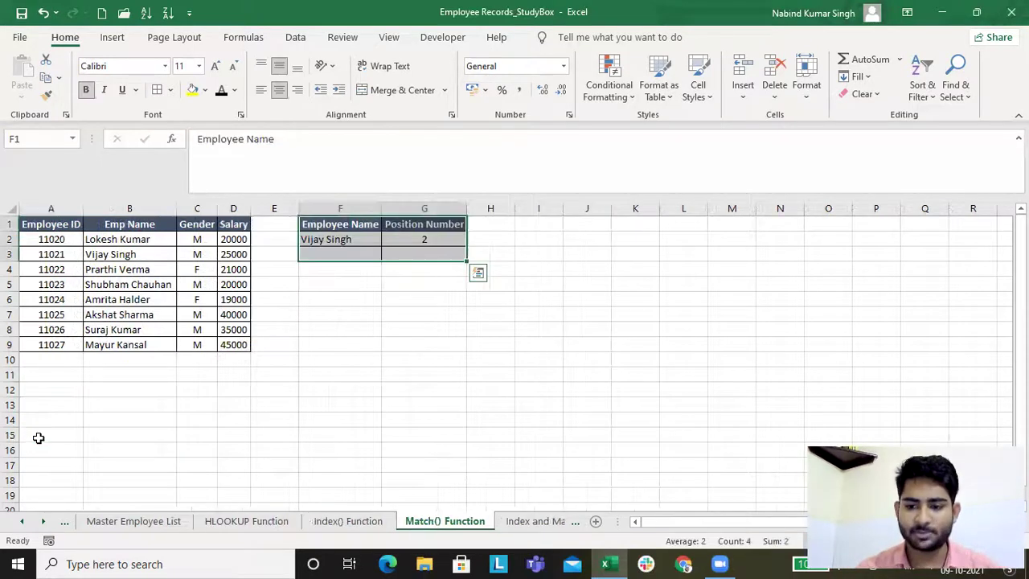
Copy the fourth Emp Name from B5 into cell F3.
key(Tab)
key(Left)
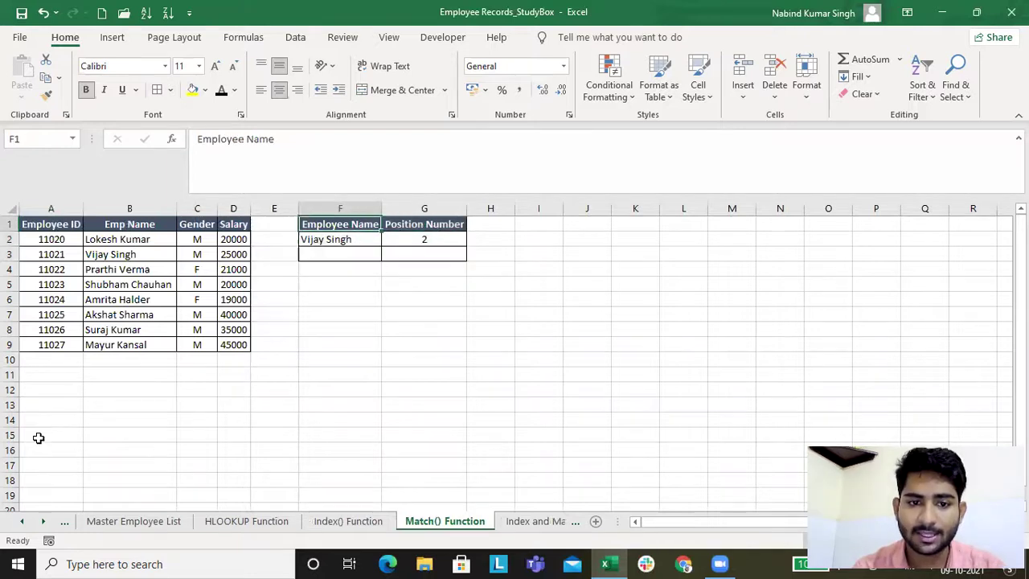
key(Left)
key(Right)
key(Down)
key(Down)
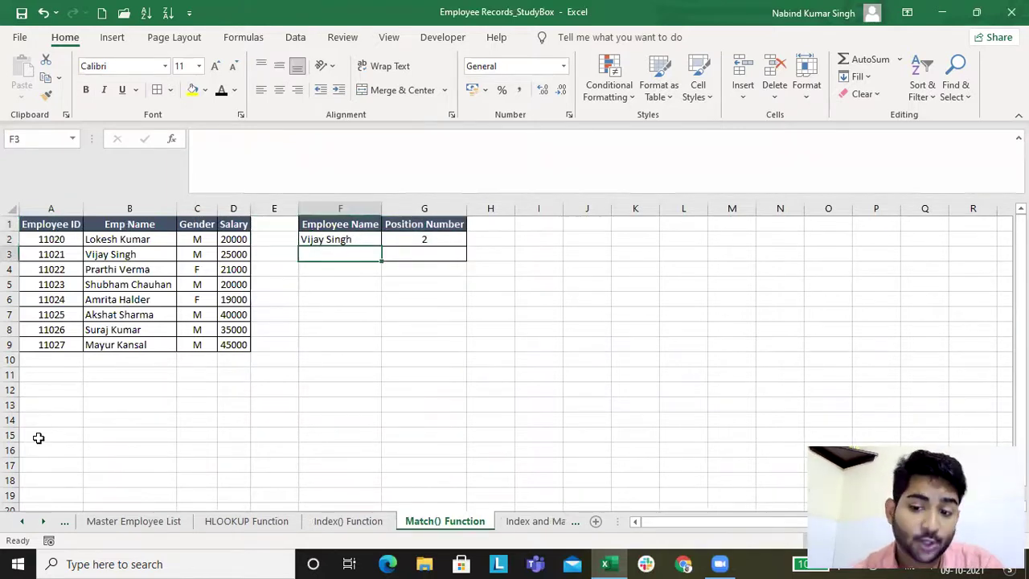
key(Left)
key(Left)
key(Left)
key(Left)
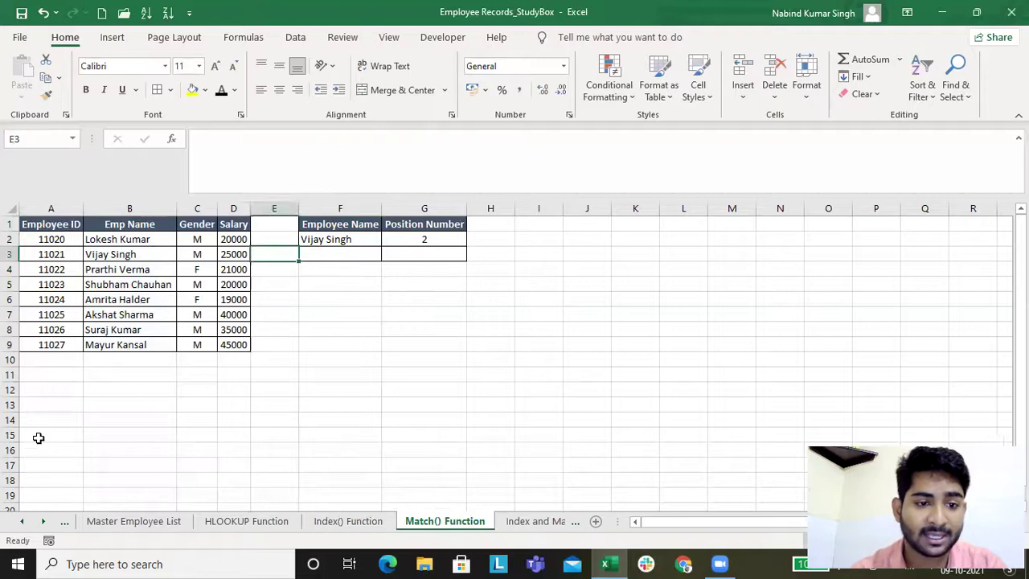
key(Down)
key(Down)
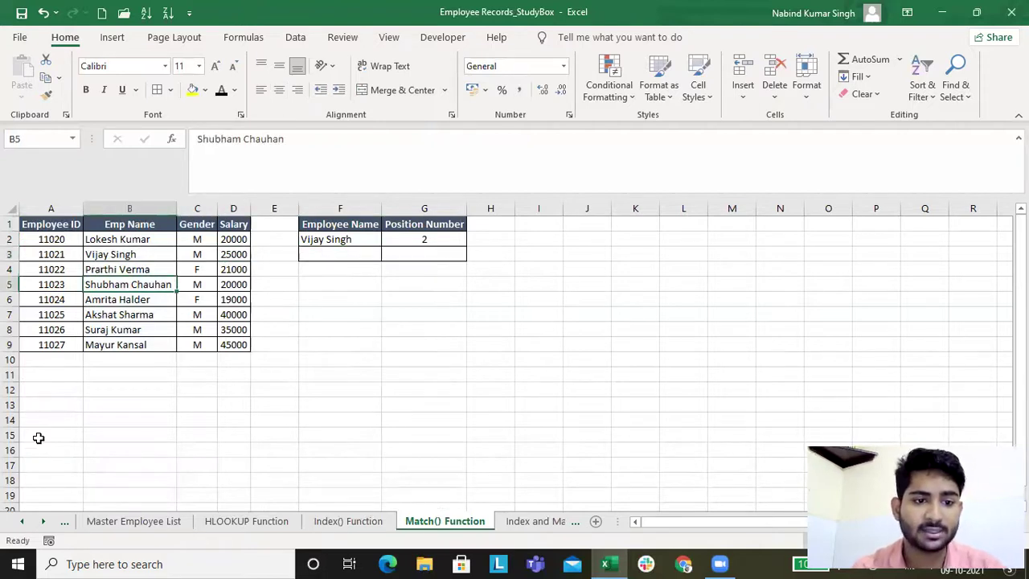
key(ctrl+c)
key(Right)
key(Right)
key(Right)
key(Up)
key(Up)
key(Right)
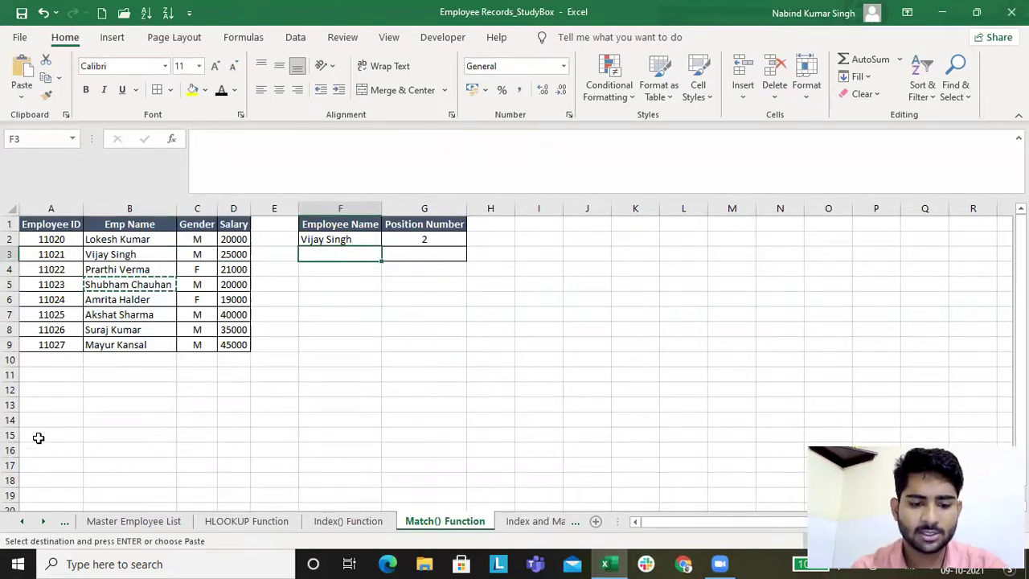
key(ctrl+v)
AutoFit column F so the pasted name fits.
key(ctrl+space)
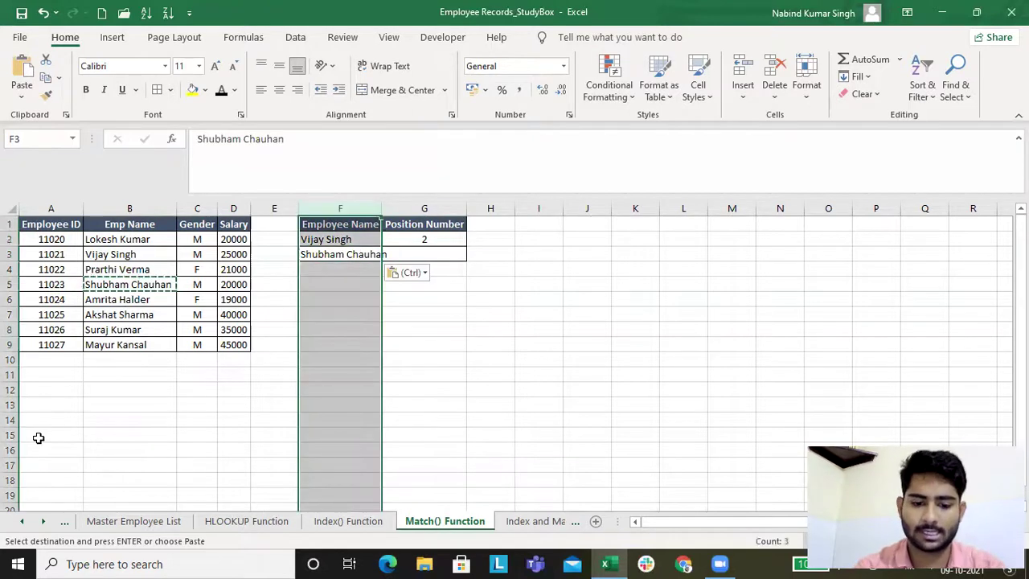
key(alt+h)
key(o)
key(i)
key(Up)
key(Up)
key(Left)
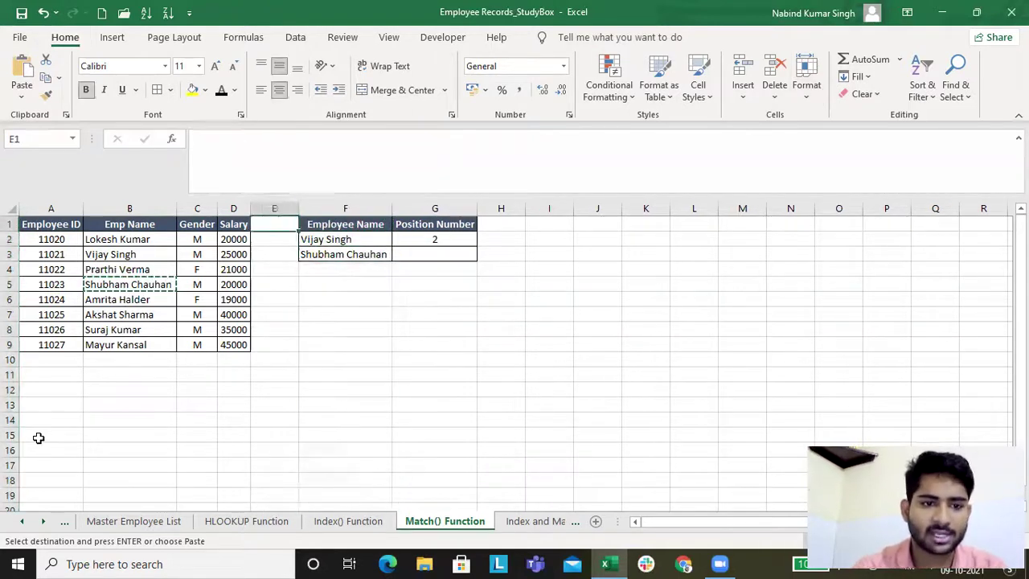
Highlight B2:B5 to show the name is fourth, then start =match in G3.
key(Left)
key(Left)
key(Left)
key(Down)
key(Down)
key(Down)
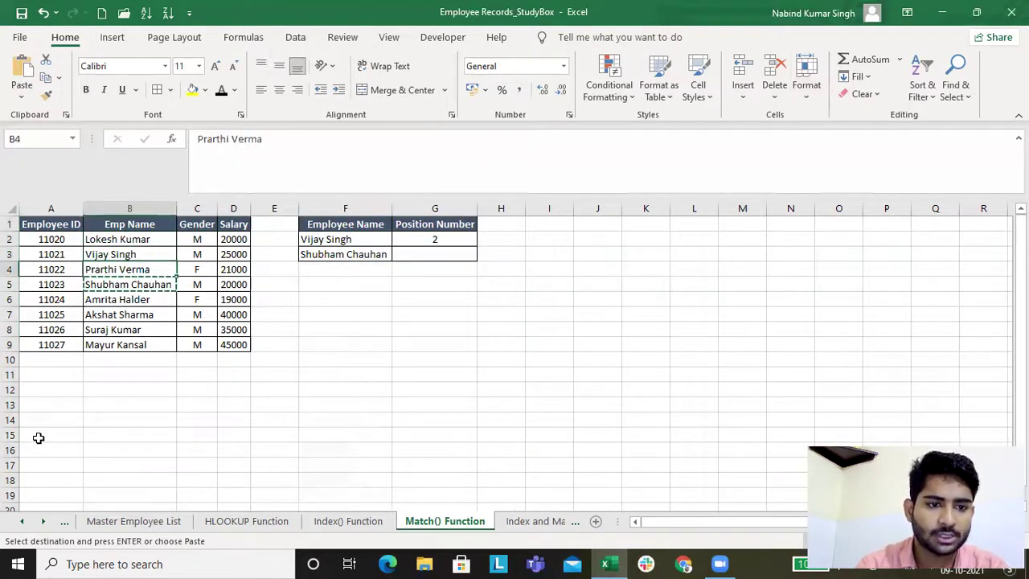
key(Down)
key(shift+Up)
key(shift+Up)
key(shift+Up)
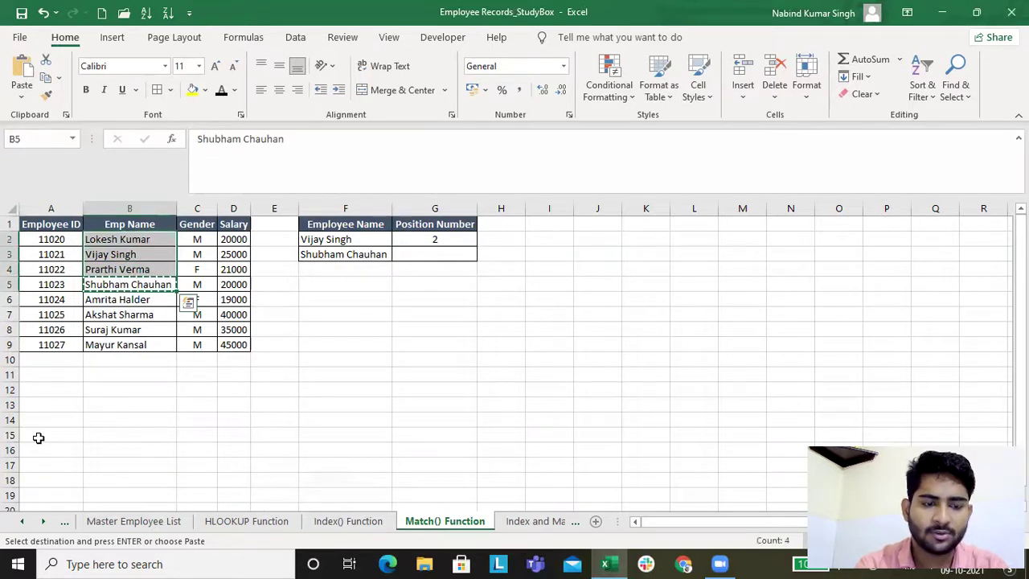
key(Right)
key(Right)
key(Right)
key(Right)
key(Right)
key(Right)
key(Up)
key(Up)
key(Left)
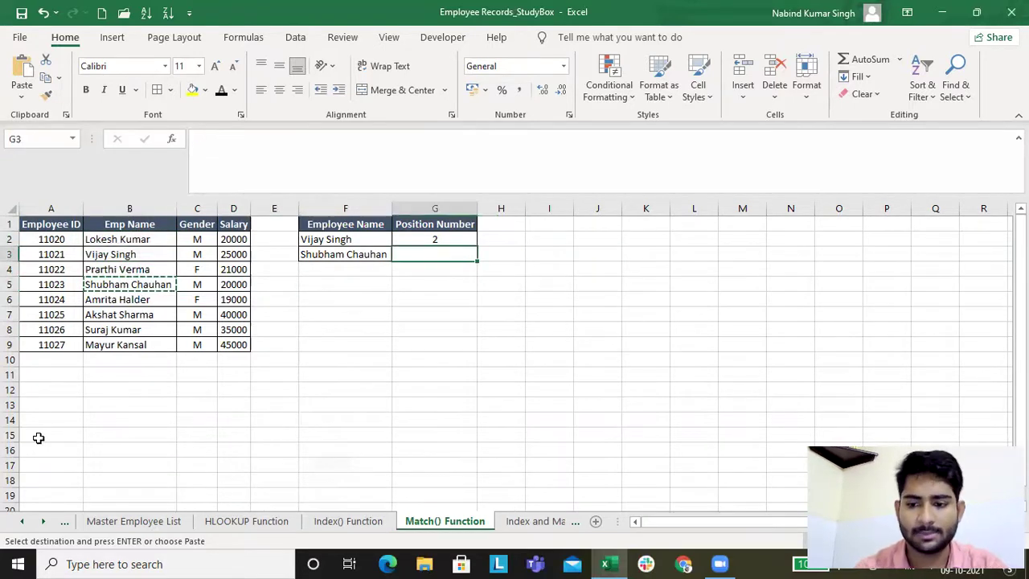
text(=match)
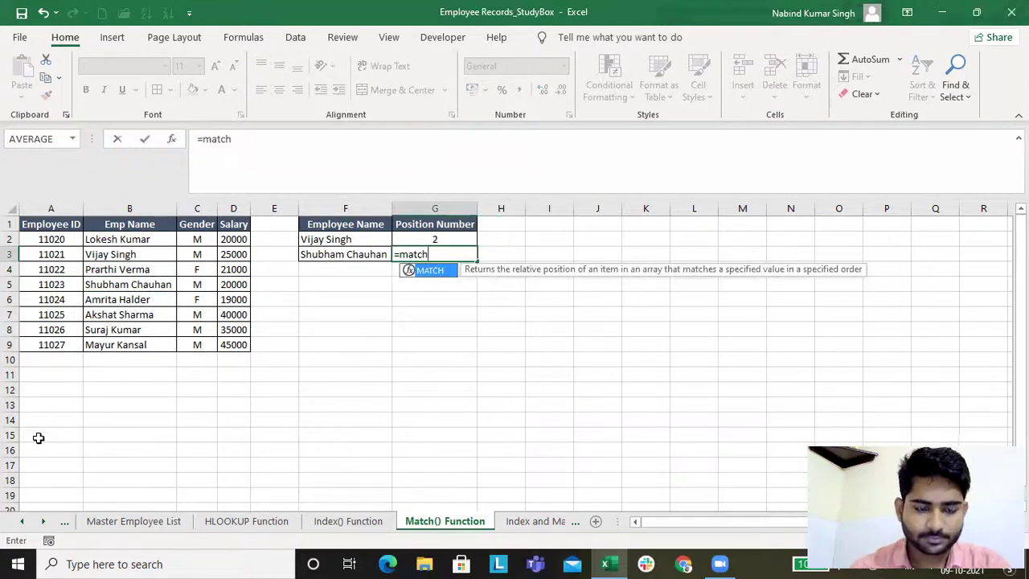
Complete =MATCH(F3,$B$2:$B$9,0) in G3 so it returns position 4.
key(Tab)
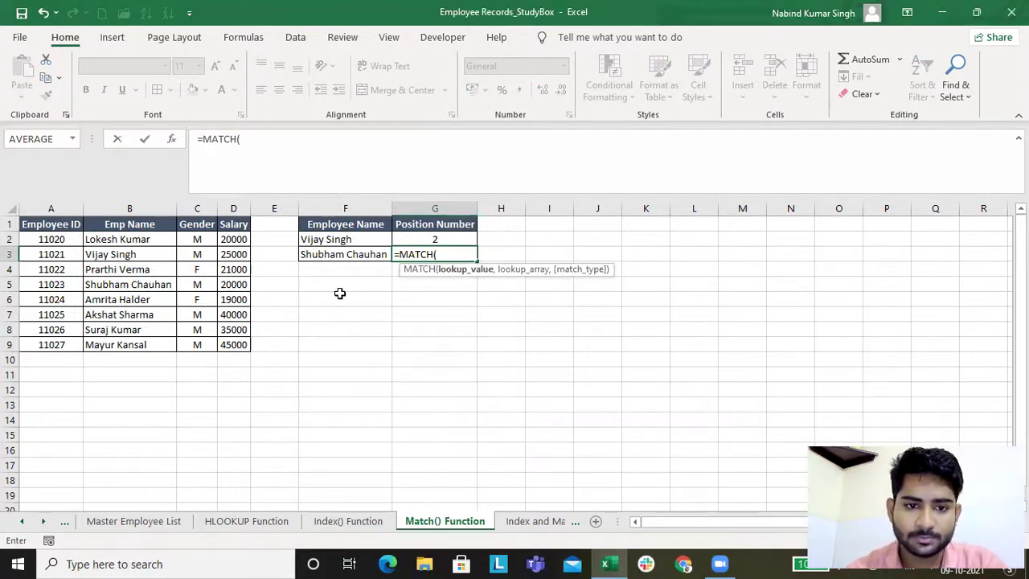
click(351, 251)
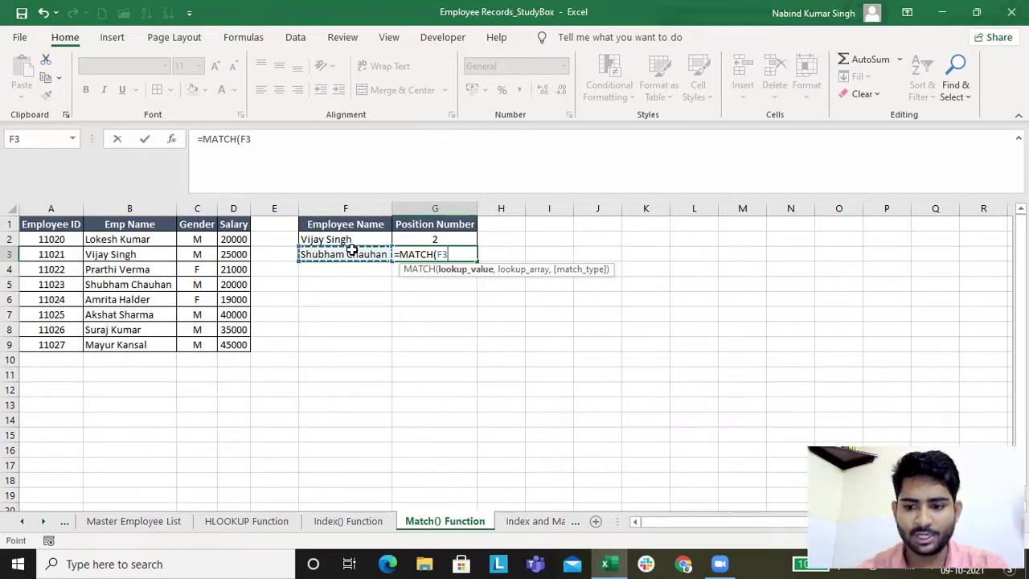
text(,)
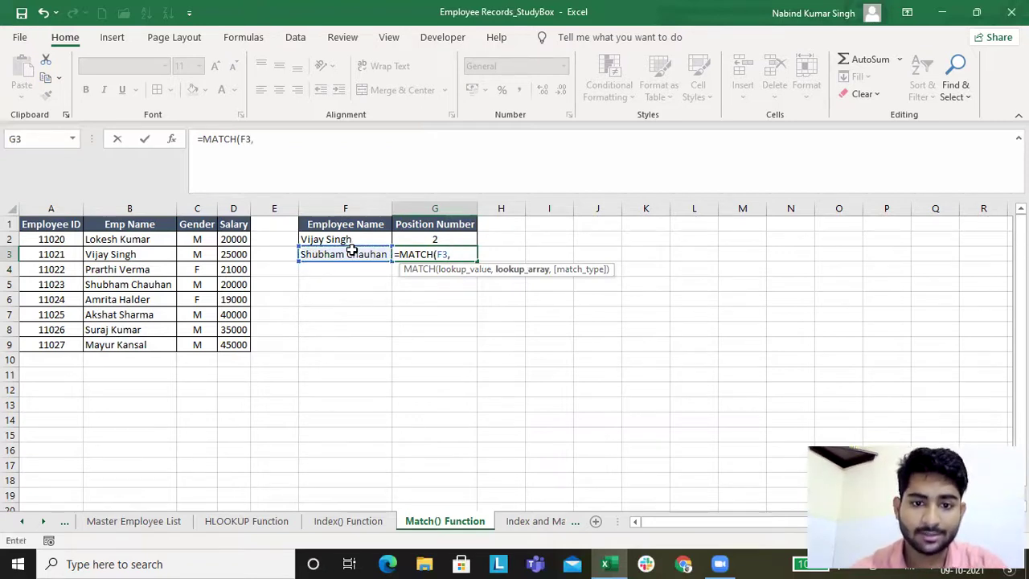
drag(115, 239, 129, 345)
key(F4)
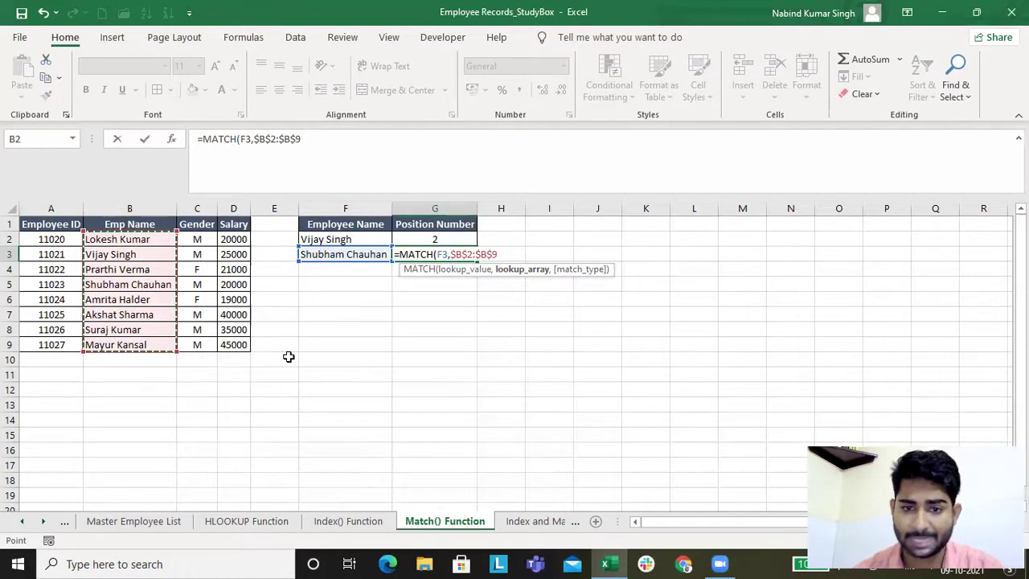
text(,0)
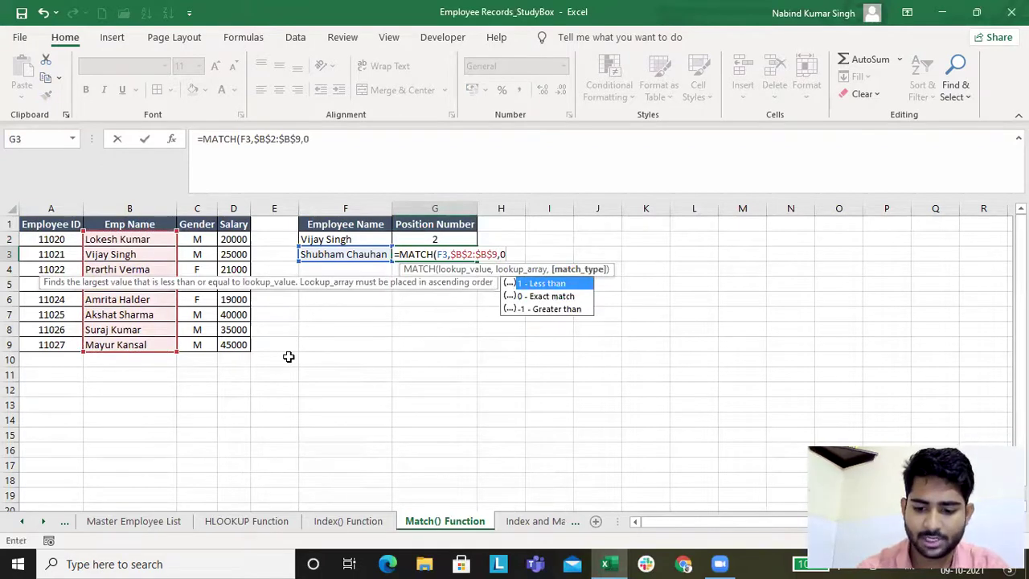
key(Return)
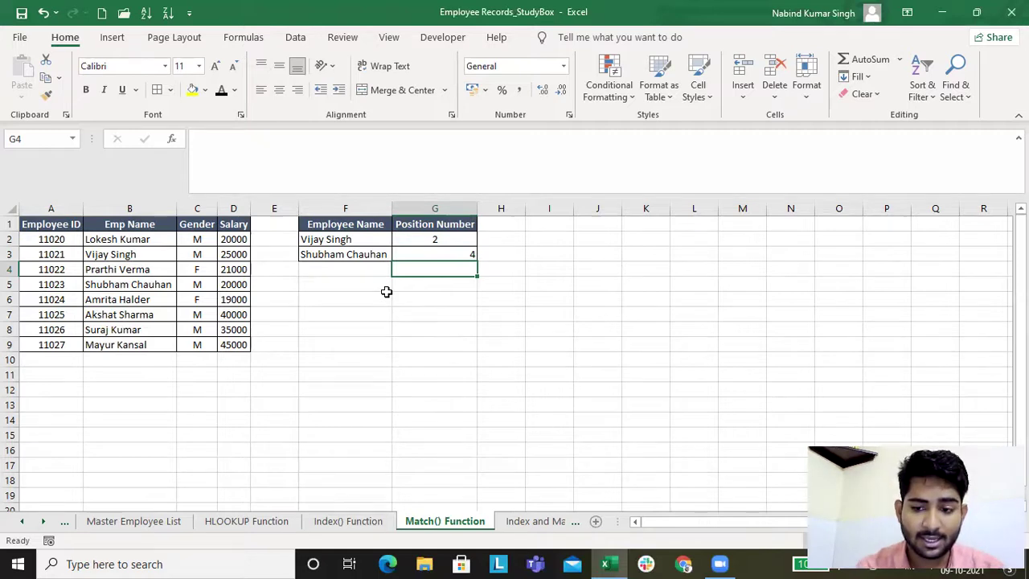
Look over the Master Sheet, then select the nine employee IDs on the INDEX and MATCH sheet.
key(ctrl+Page_Down)
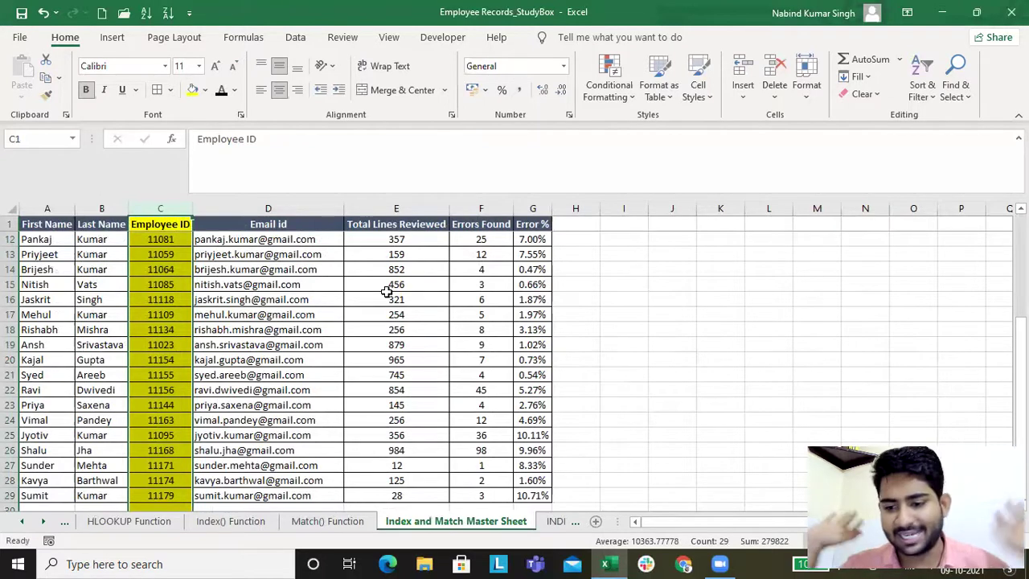
key(ctrl+Page_Down)
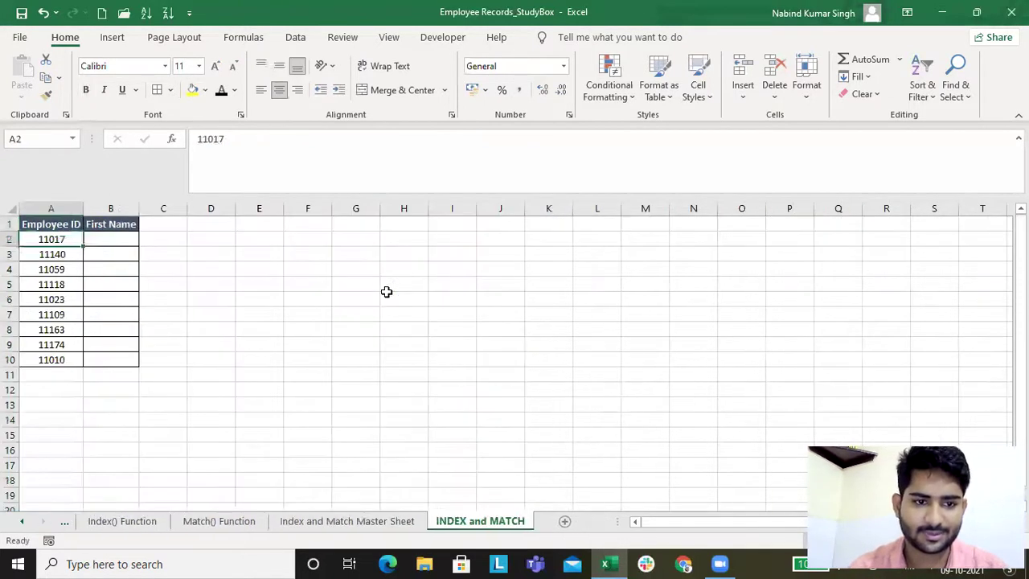
key(Down)
key(Up)
key(Down)
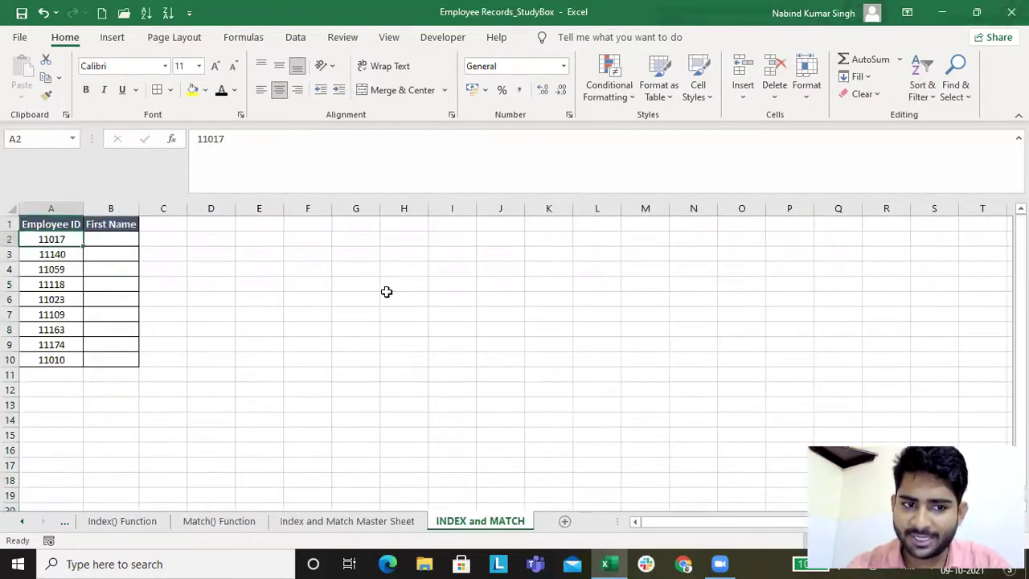
key(ctrl+shift+Down)
key(Up)
key(Right)
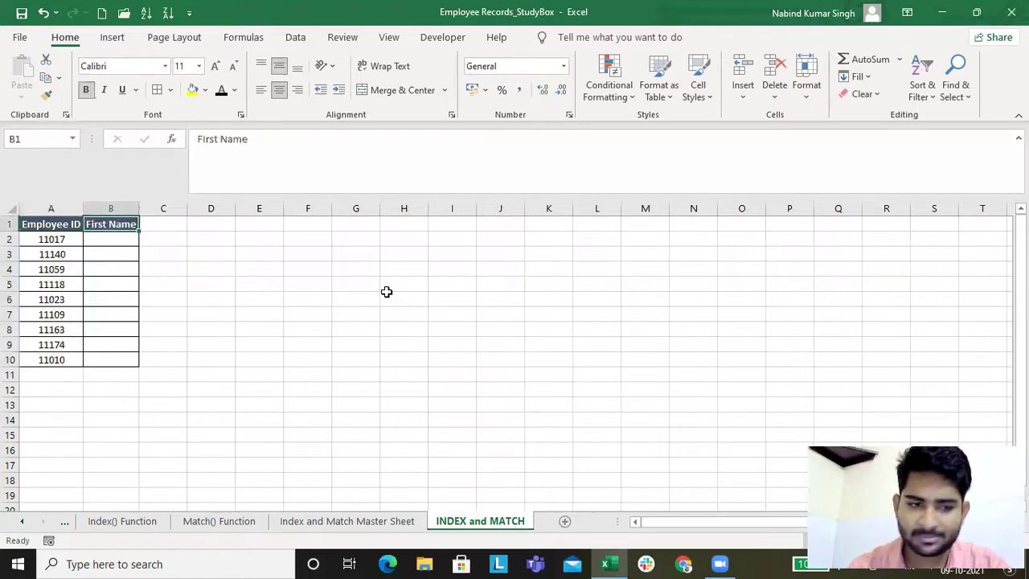
Recheck the Master Sheet, then begin =INDEX( in B2 under First Name.
key(ctrl+Page_Up)
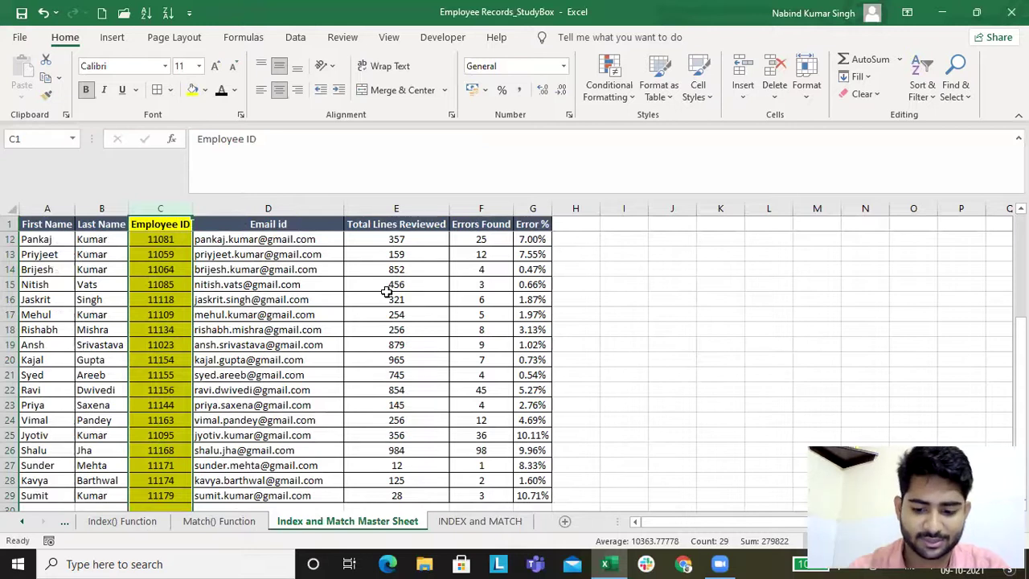
key(ctrl+Page_Down)
key(Down)
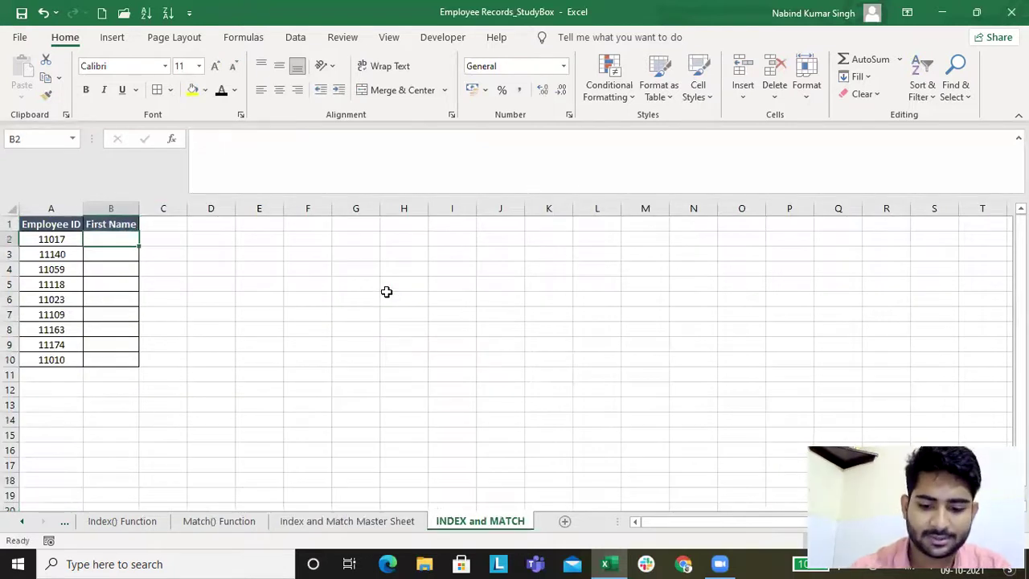
text(=INDEX()
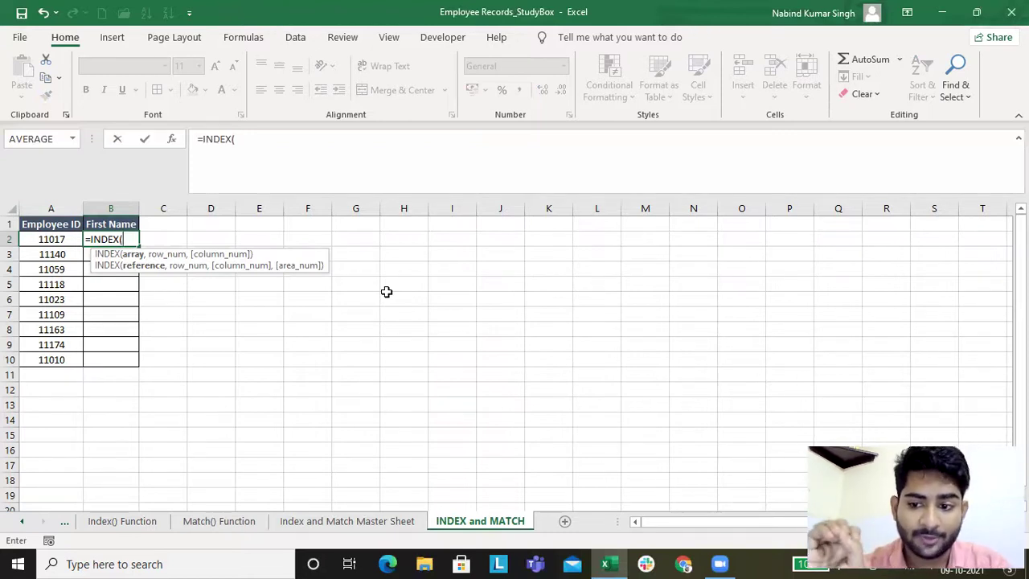
Set INDEX's return range to the master sheet's first names, $A$2:$A$29.
click(357, 525)
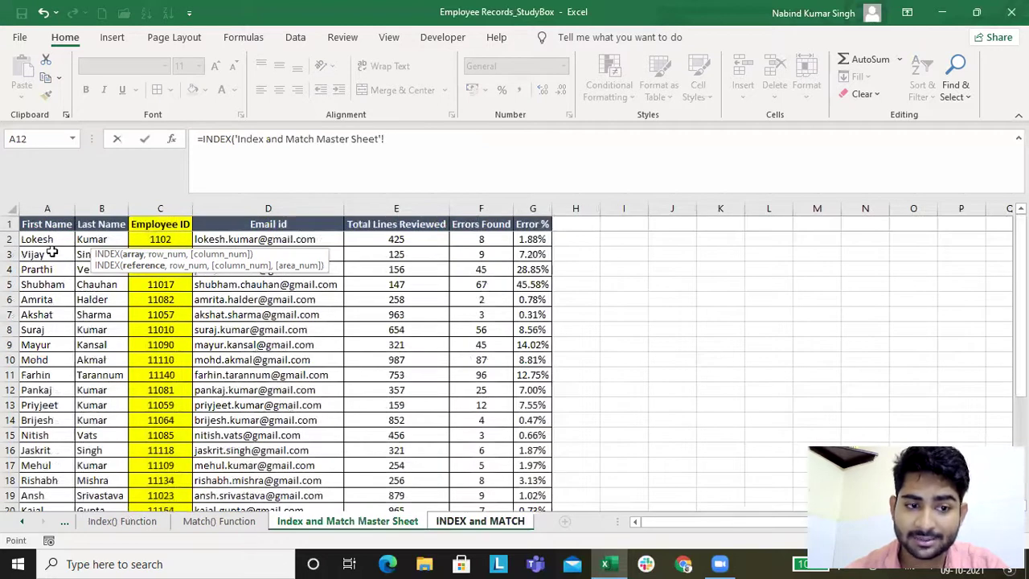
drag(45, 238, 39, 480)
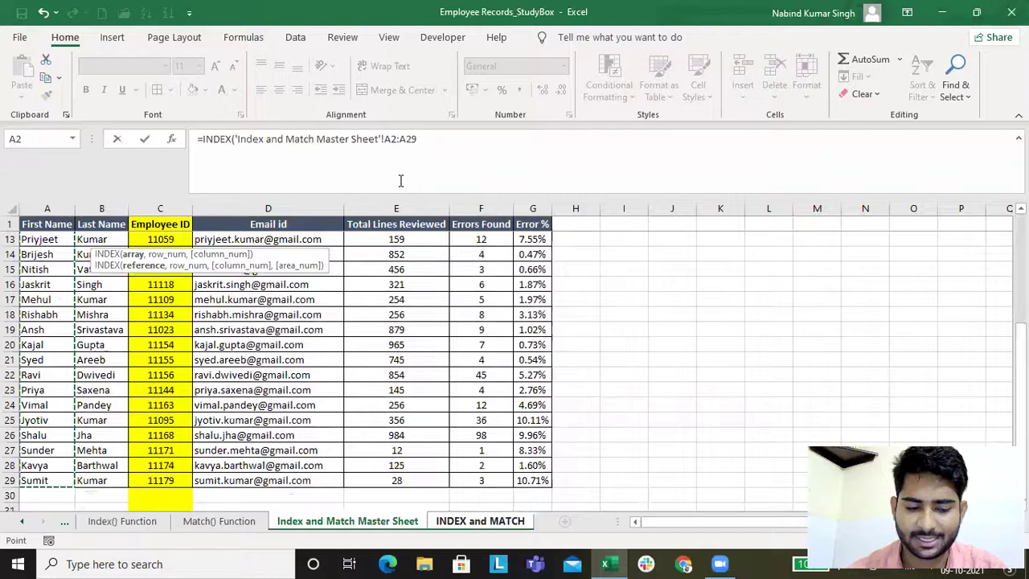
key(F4)
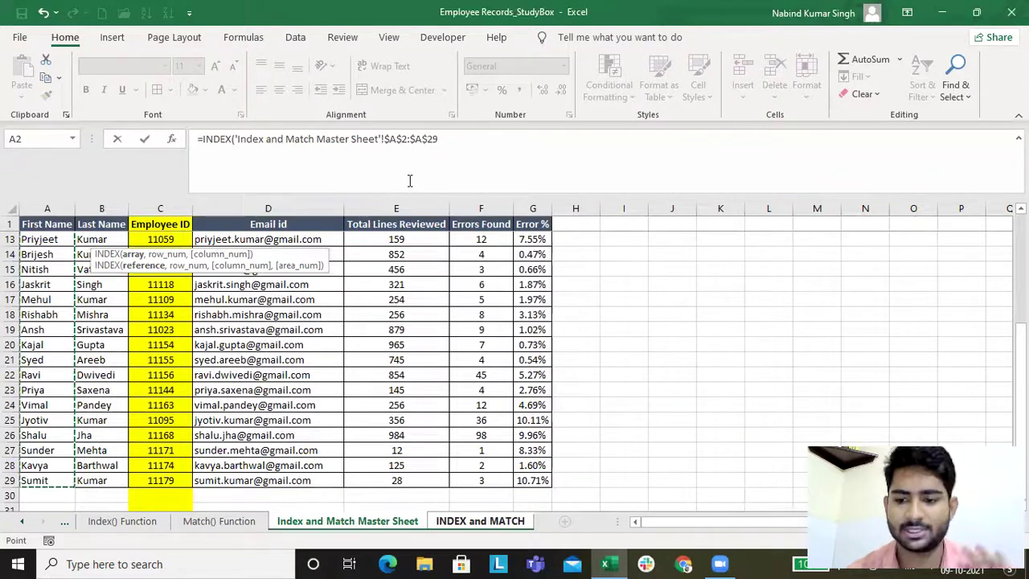
click(464, 137)
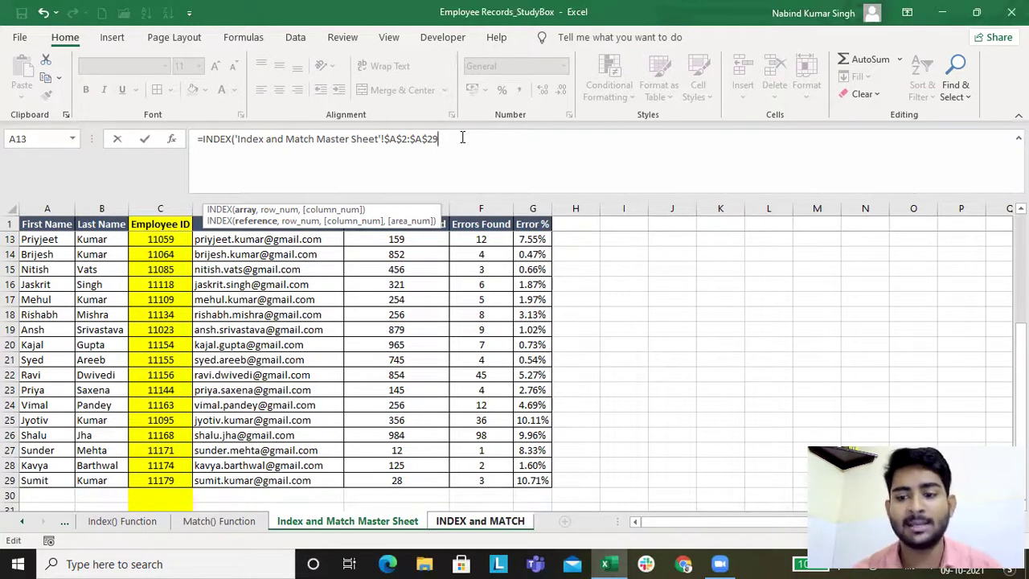
Add a MATCH function using A2 on the INDEX and MATCH sheet as the lookup value.
text(,ma)
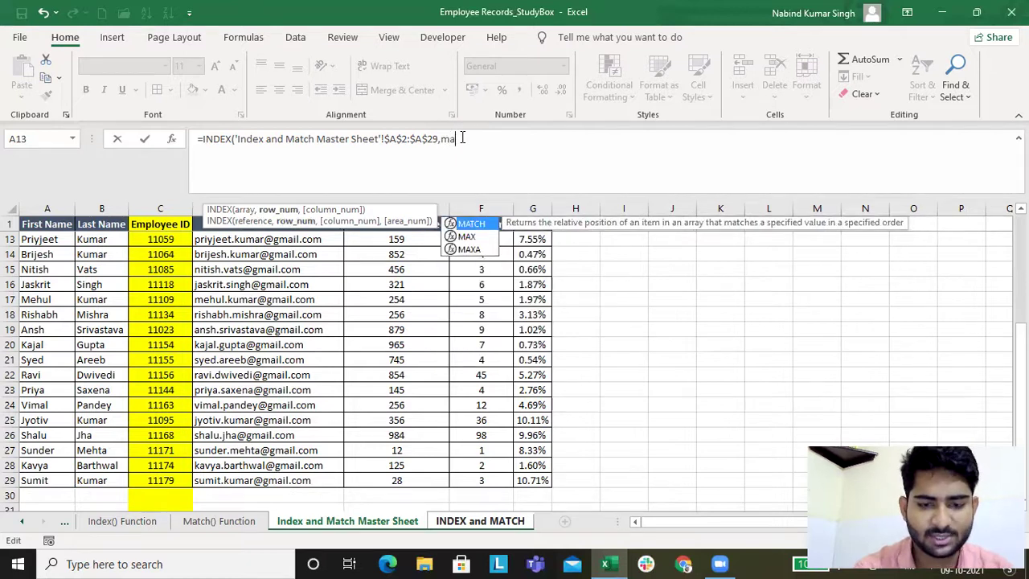
text(t)
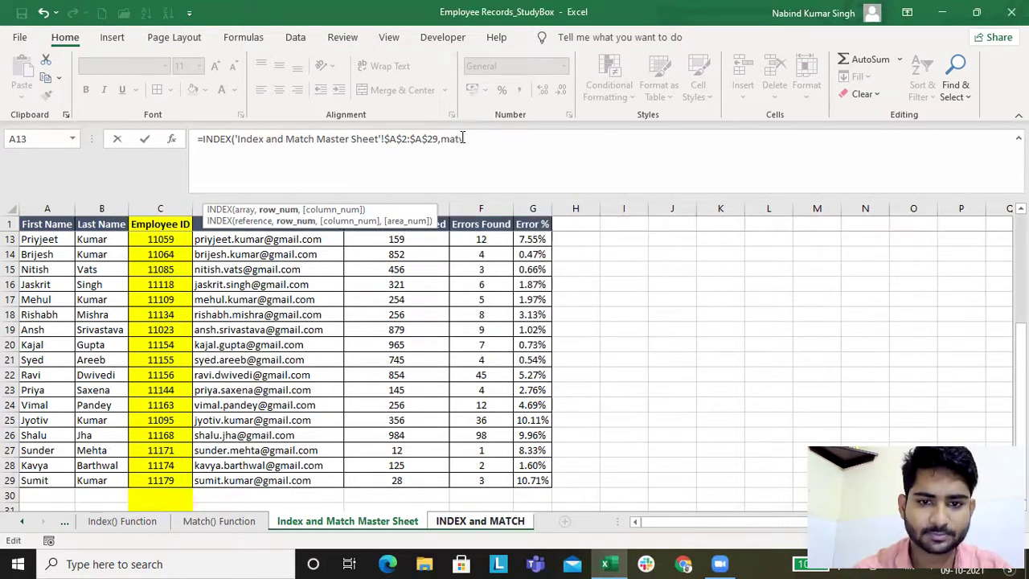
text(c)
key(Tab)
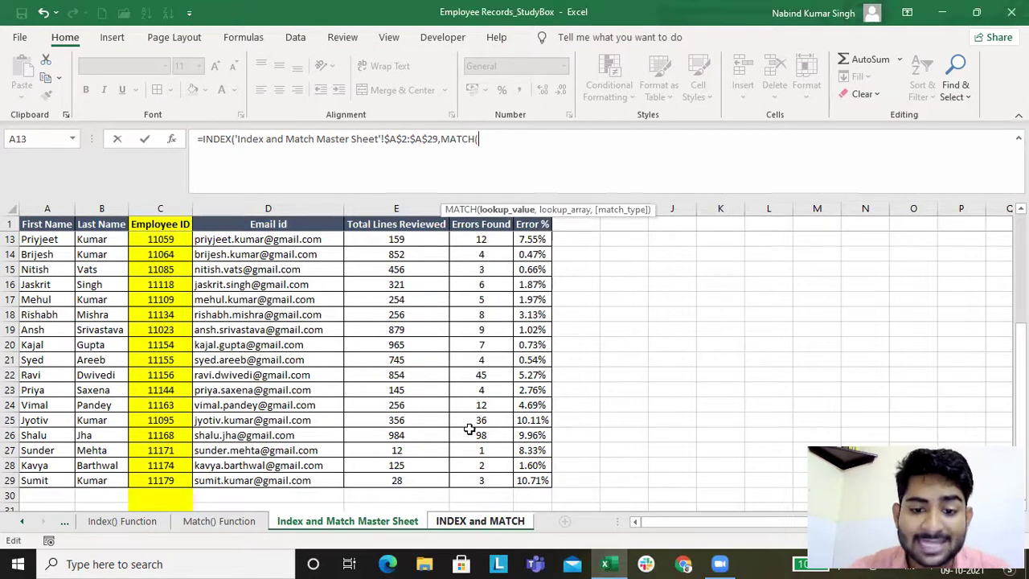
click(481, 518)
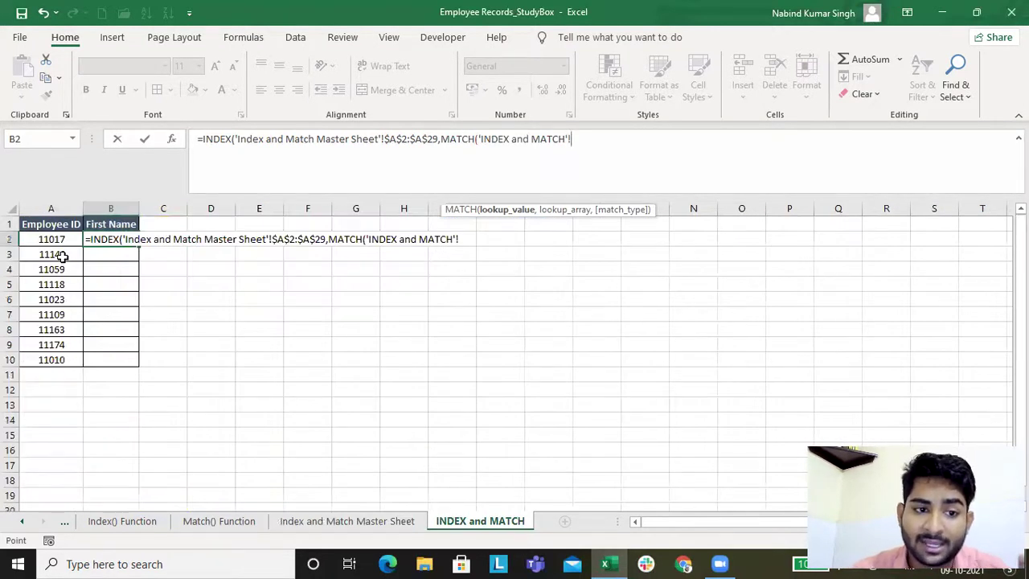
click(59, 240)
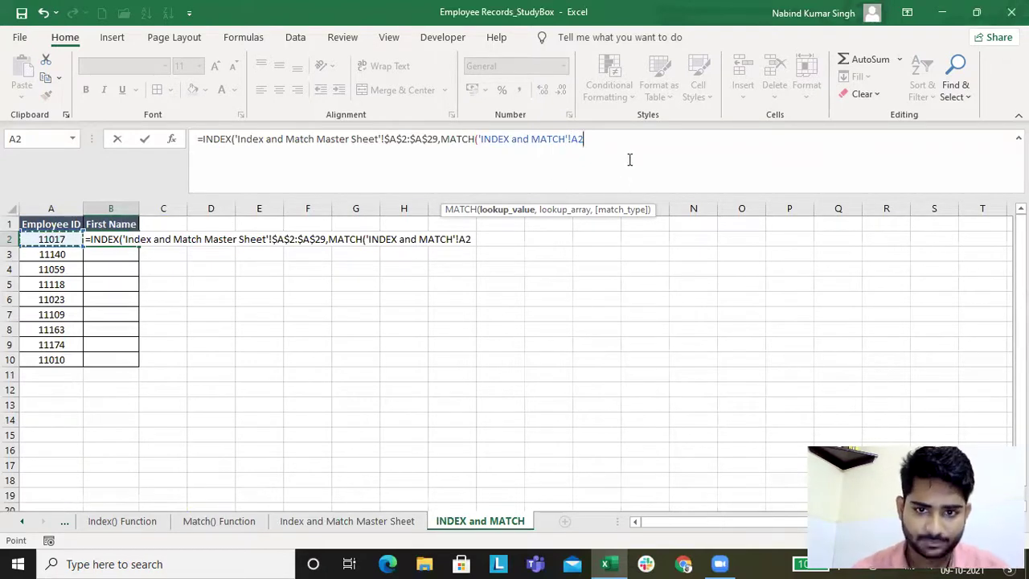
text(,)
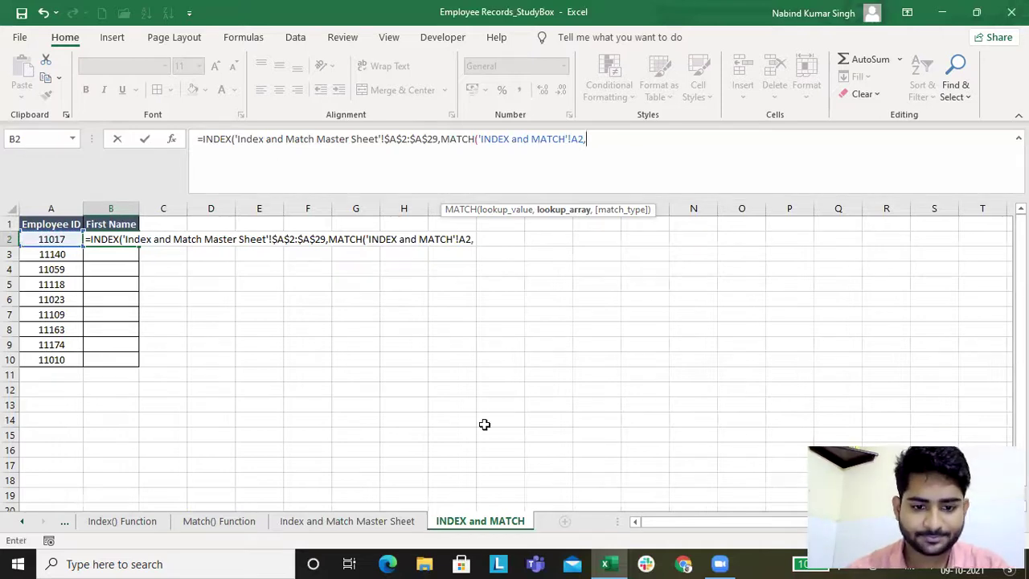
Match against the master Employee ID range $C$2:$C$29 with exact match type 0.
click(356, 528)
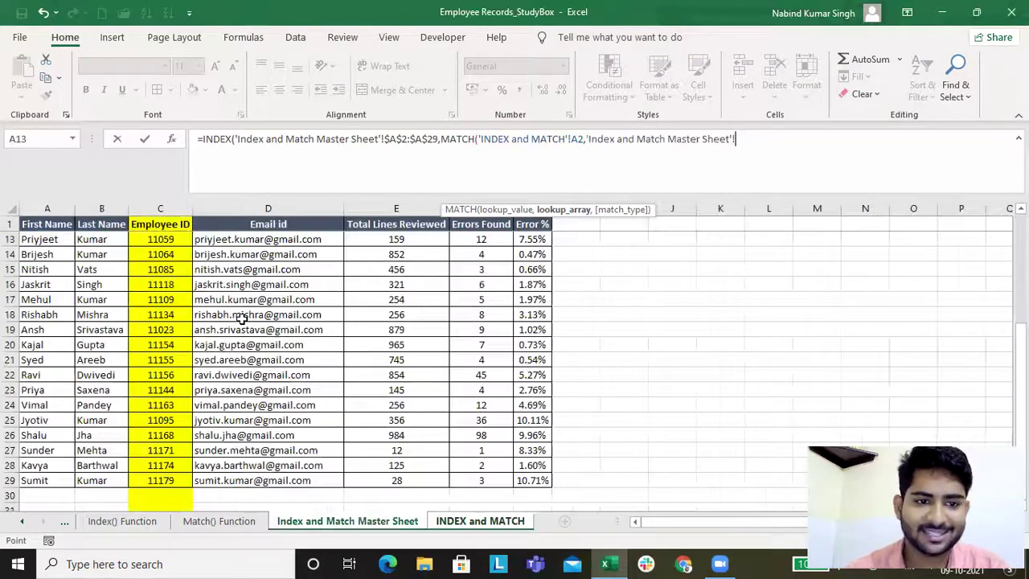
scroll(174, 250, up, 3)
drag(175, 238, 160, 475)
key(F4)
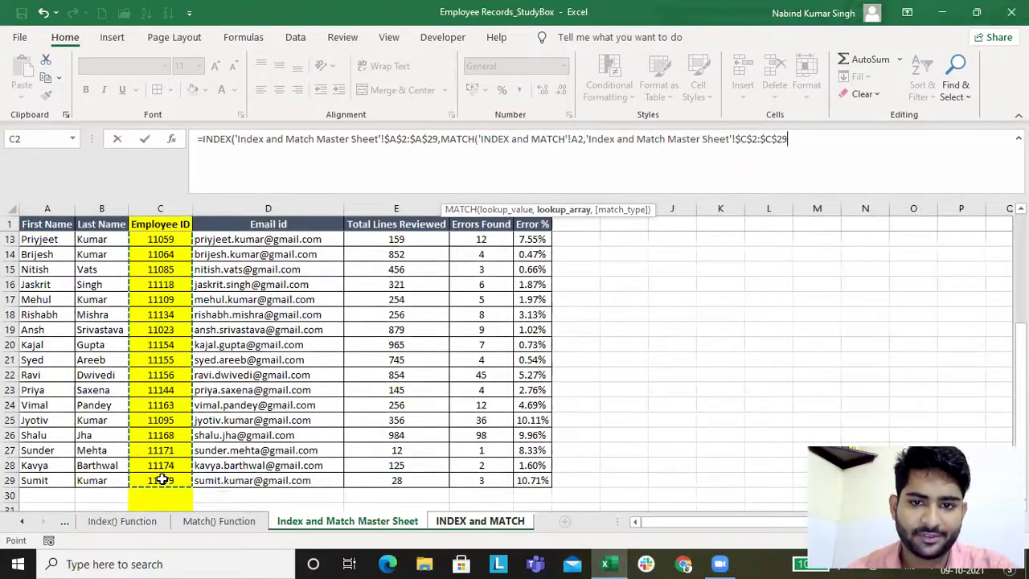
text(,)
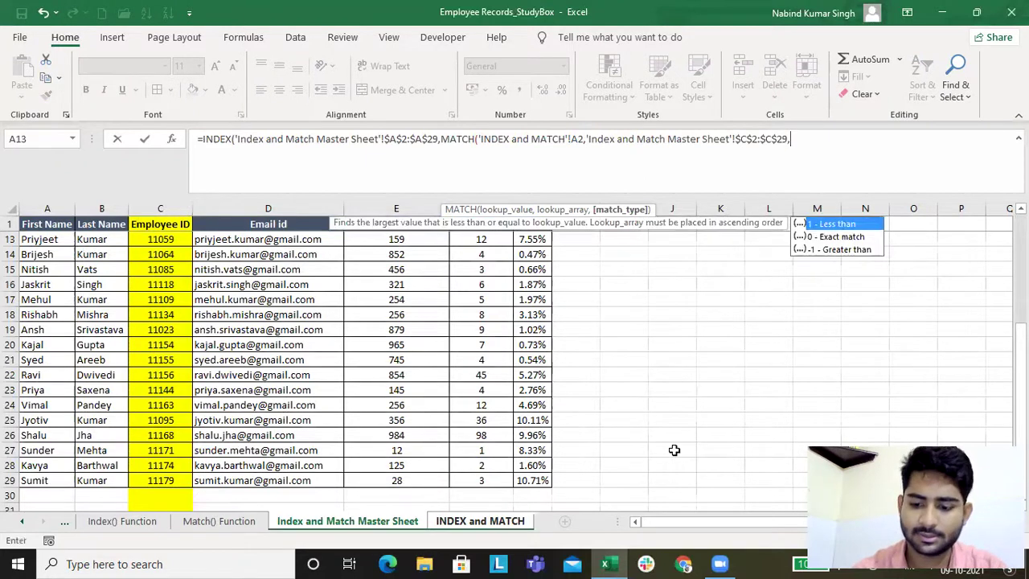
text(0))
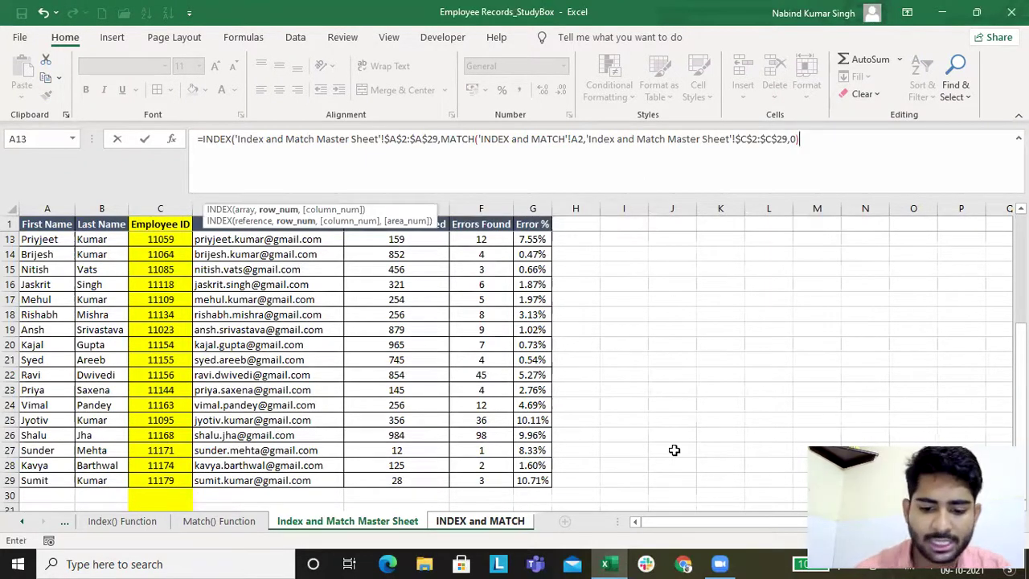
text())
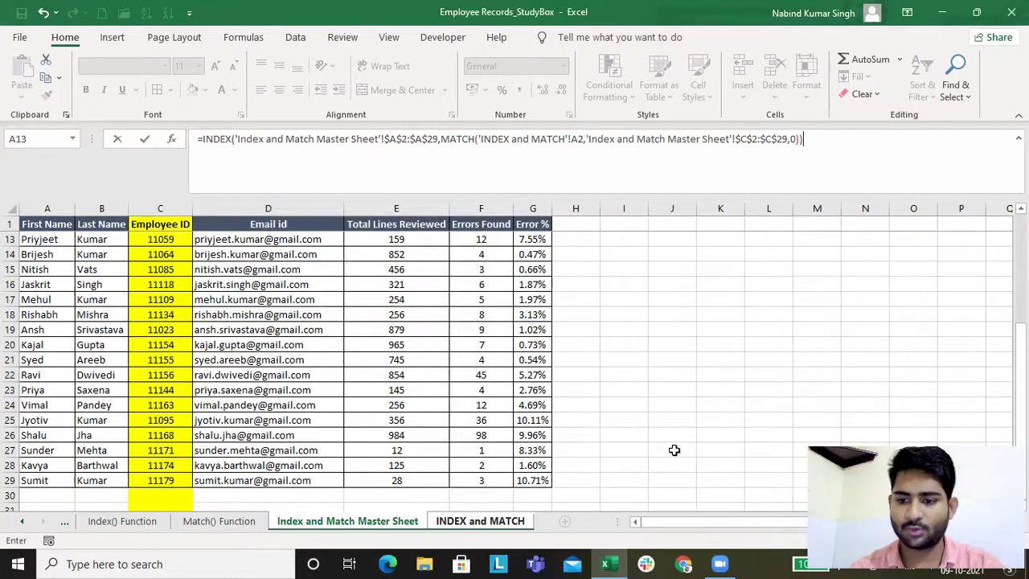
Commit the INDEX-MATCH formula in B2 and fill it down through B10 with Ctrl+D.
key(Return)
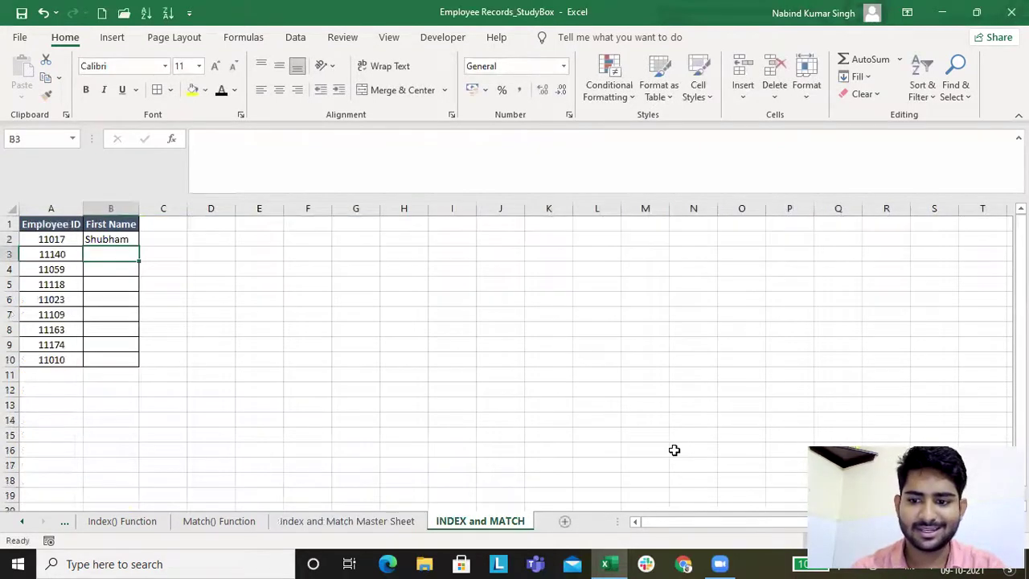
key(Left)
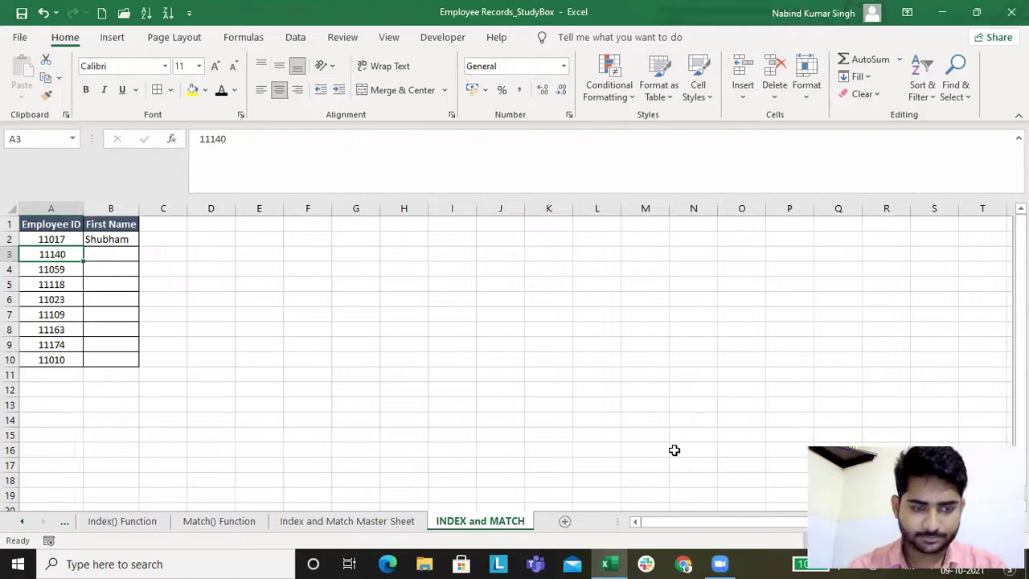
key(Down)
key(Up)
key(ctrl+Down)
key(Right)
key(ctrl+shift+Up)
key(ctrl+d)
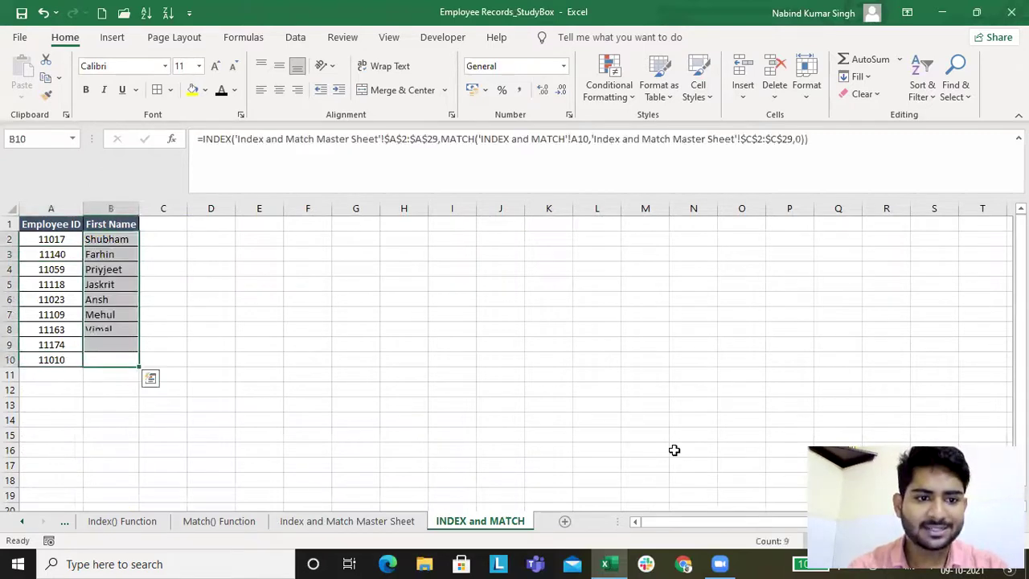